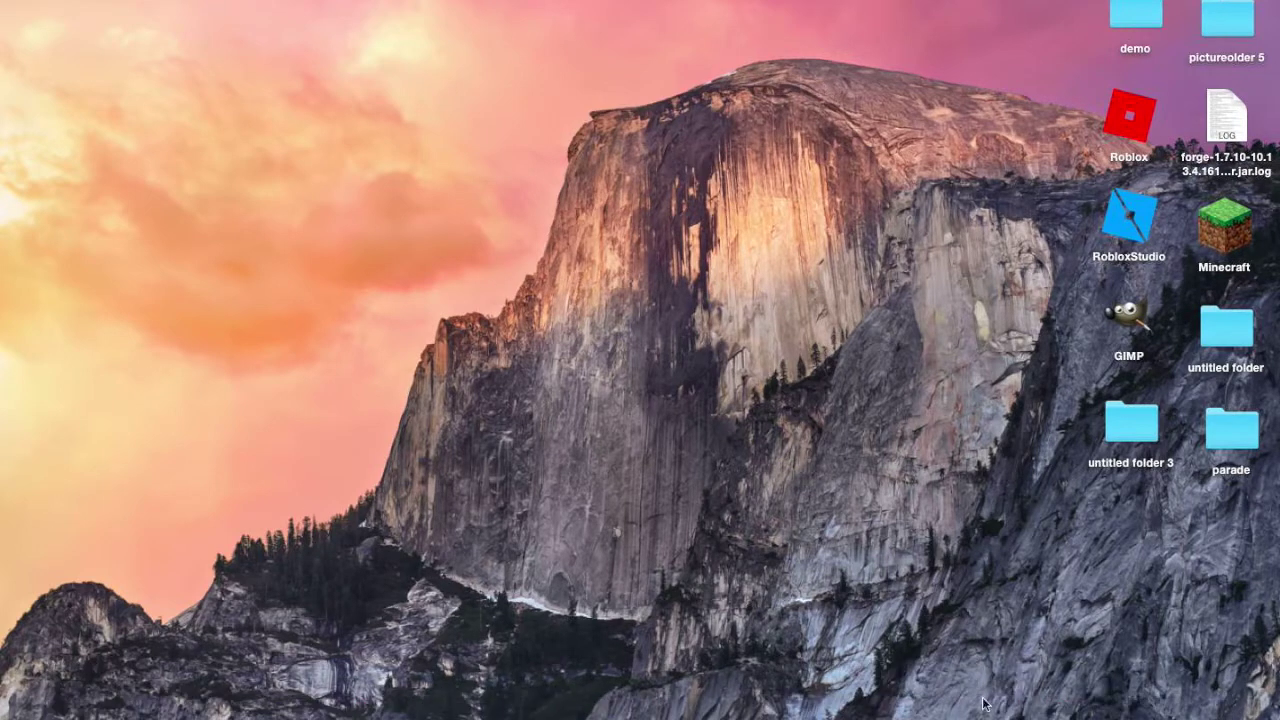
# Launch Safari and go to minecraftmods.com by entering 'minecraft mods' in the address bar
pyautogui.click(902, 705)
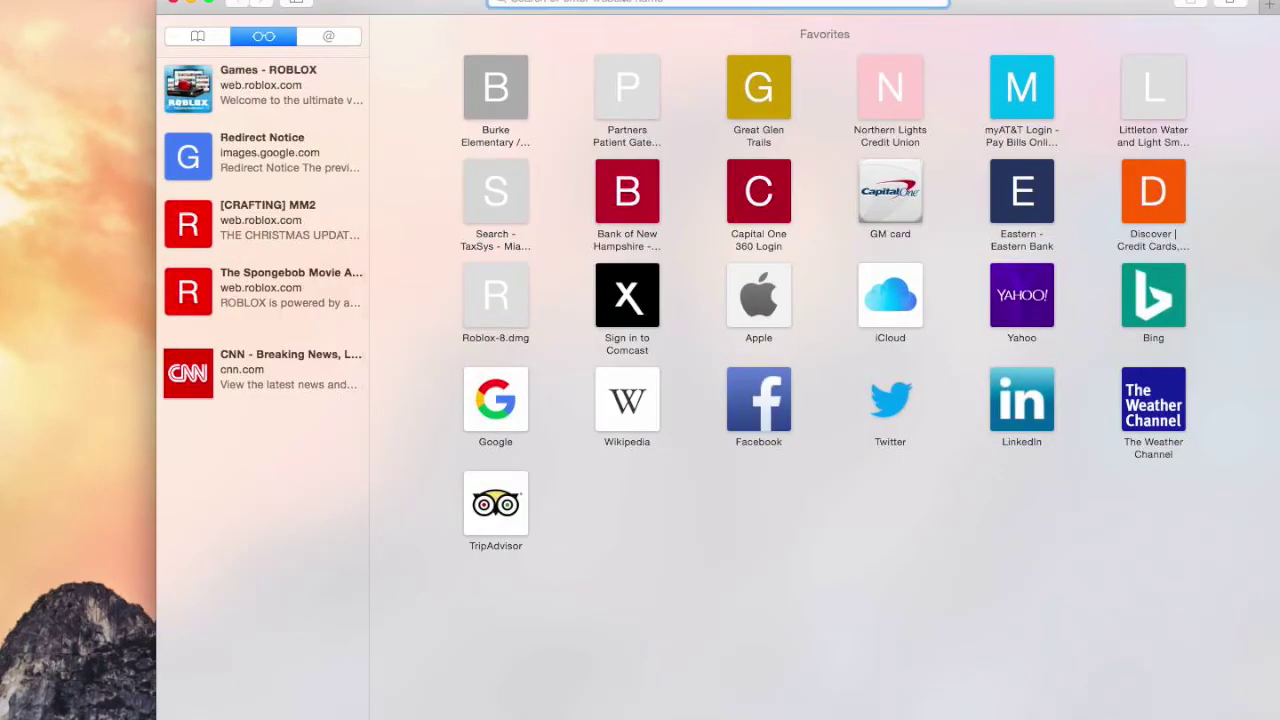
pyautogui.write('mi')
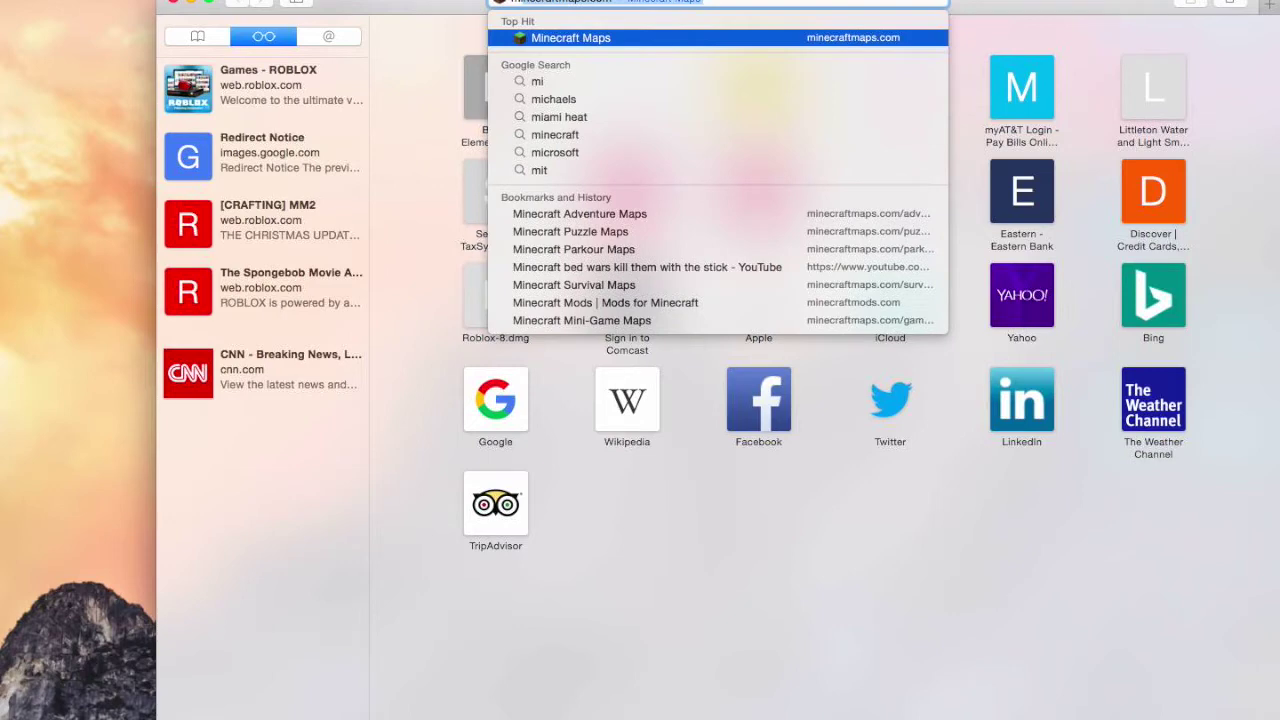
pyautogui.write('necr')
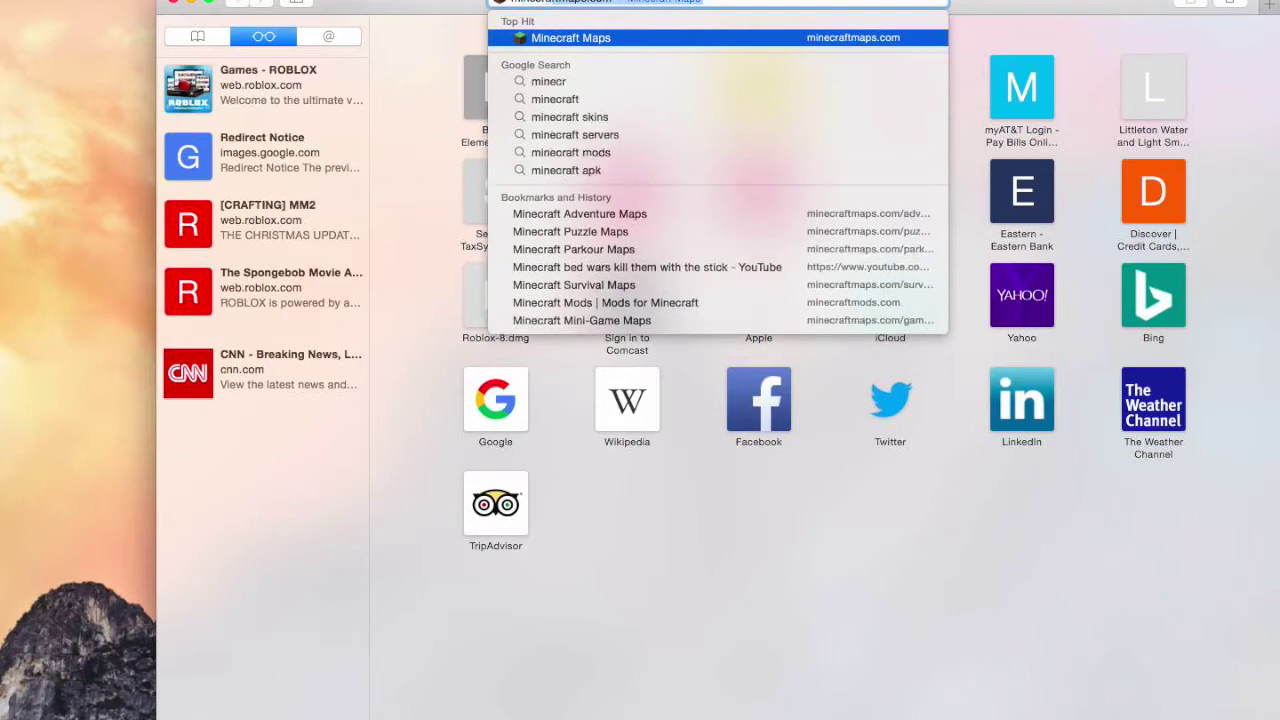
pyautogui.write('aft m')
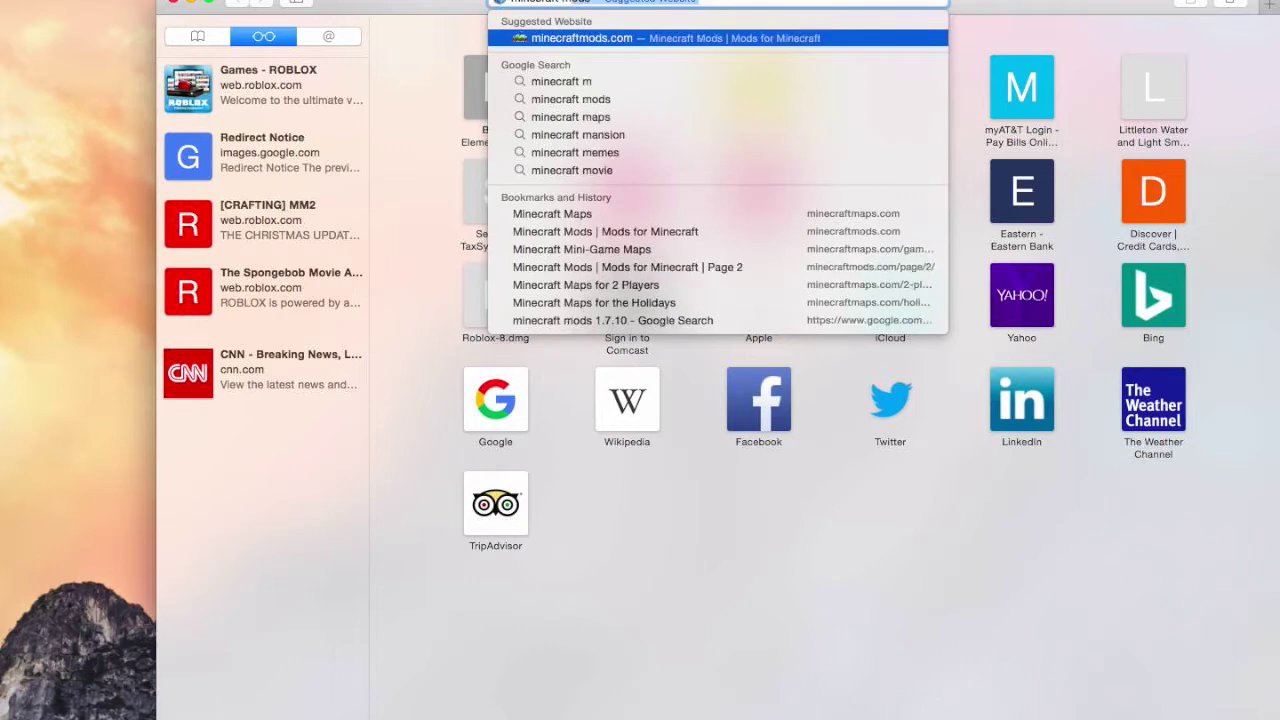
pyautogui.write('ods')
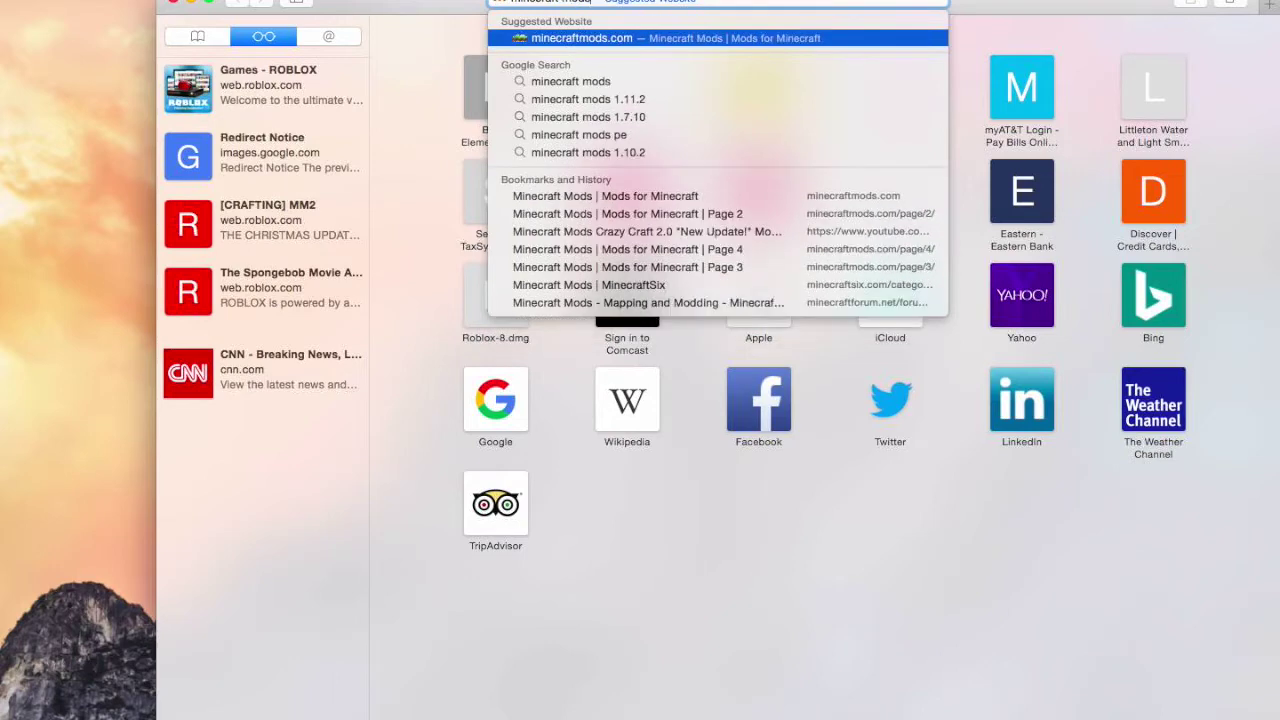
pyautogui.press('Return')
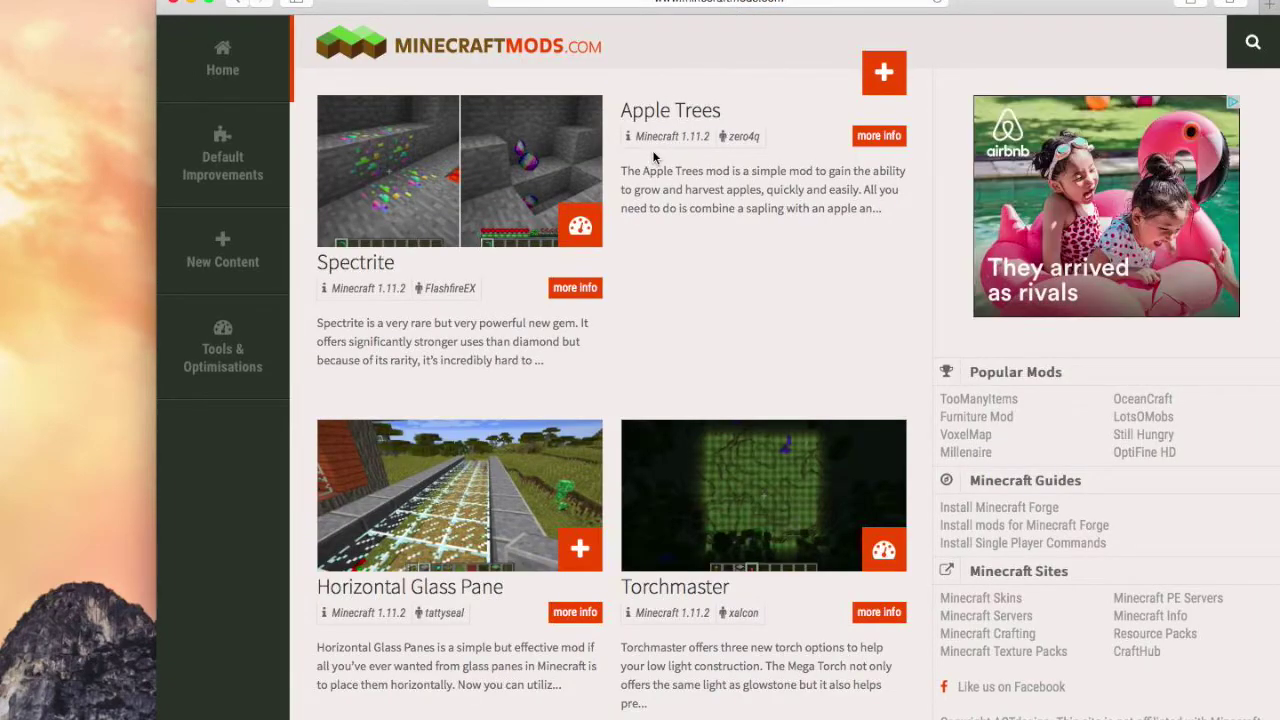
# Open and dismiss the site search box, then open the Torchmaster mod listing
pyautogui.click(1253, 42)
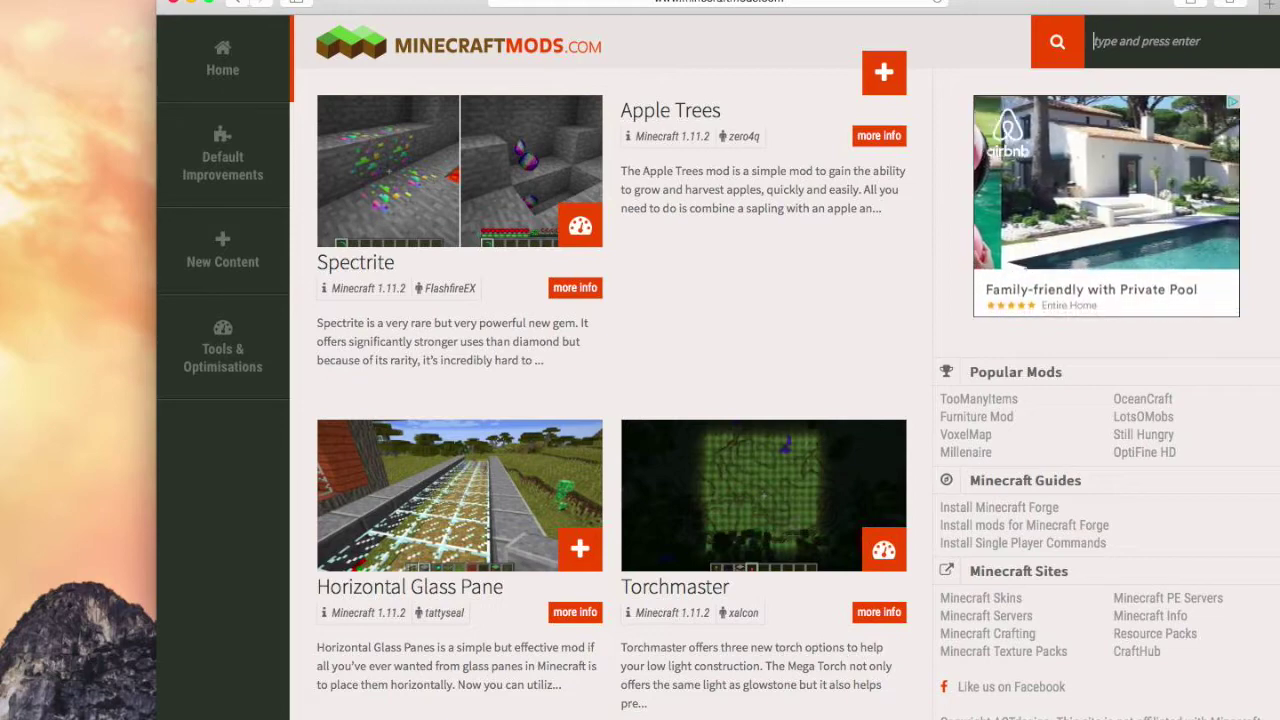
pyautogui.click(875, 47)
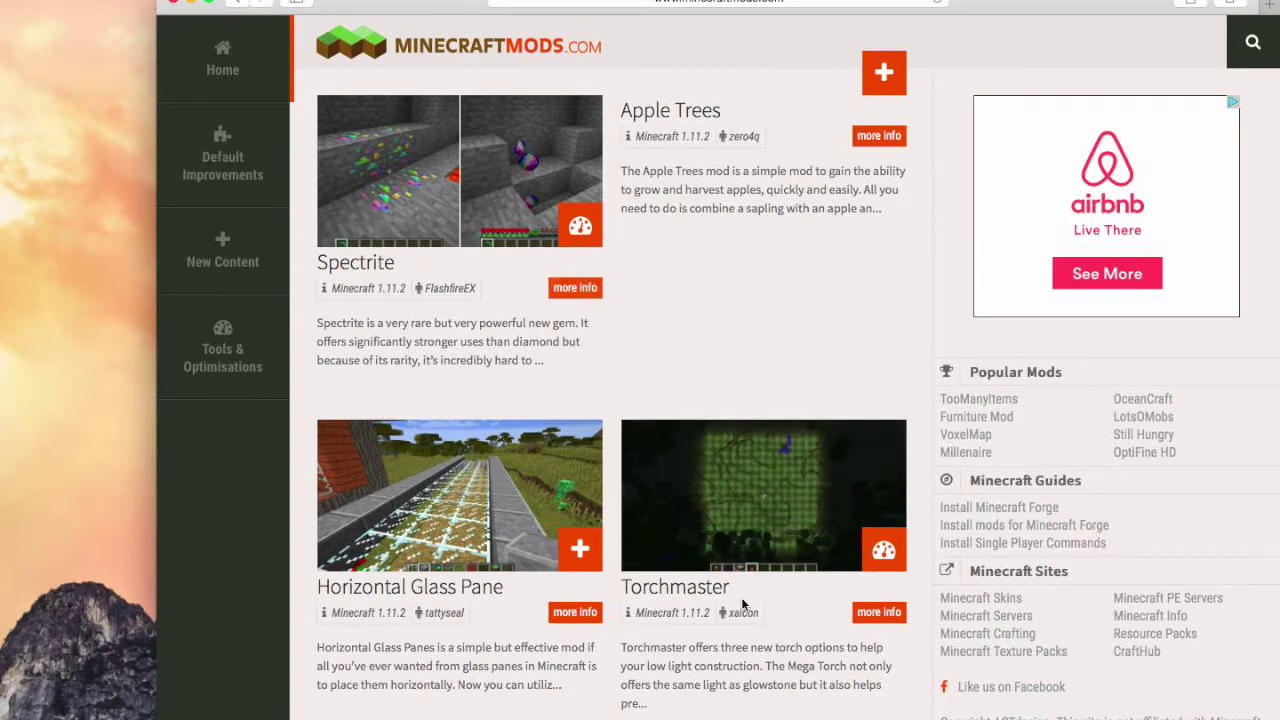
pyautogui.click(765, 517)
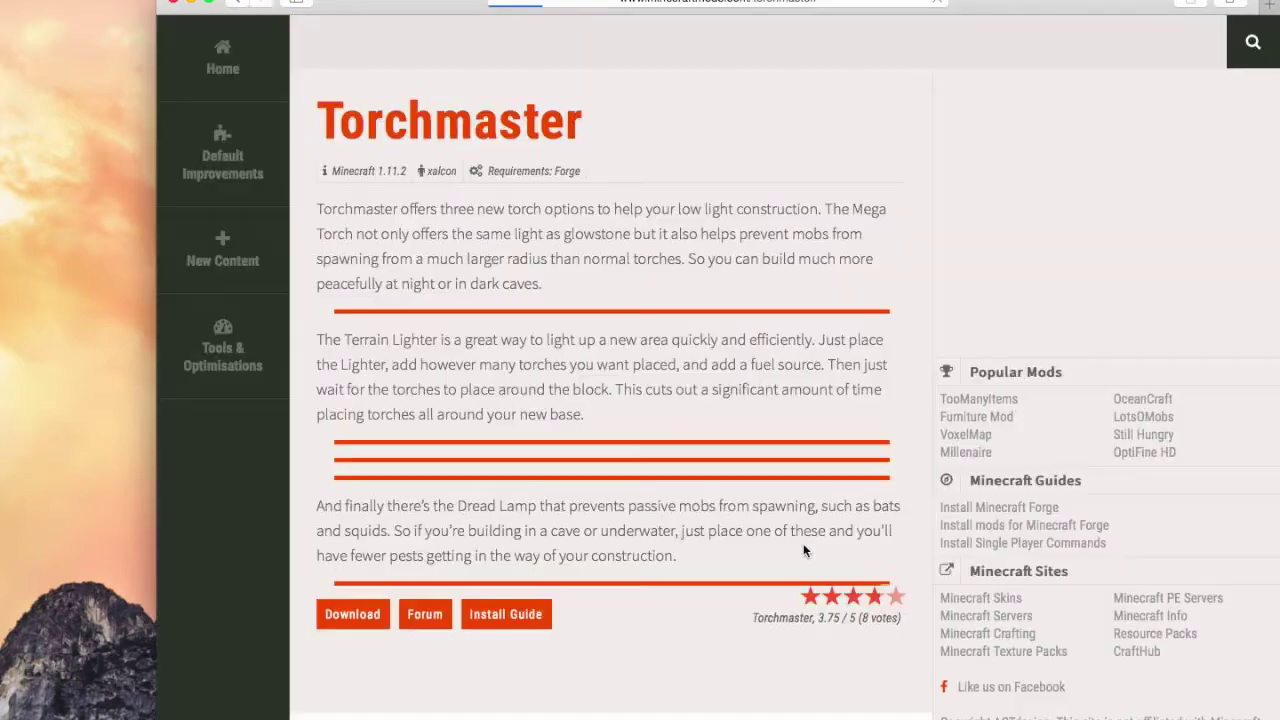
# Scroll down the Torchmaster page to its Download link for the Curse 1.11.2 jar
pyautogui.scroll(-1, 730, 395)
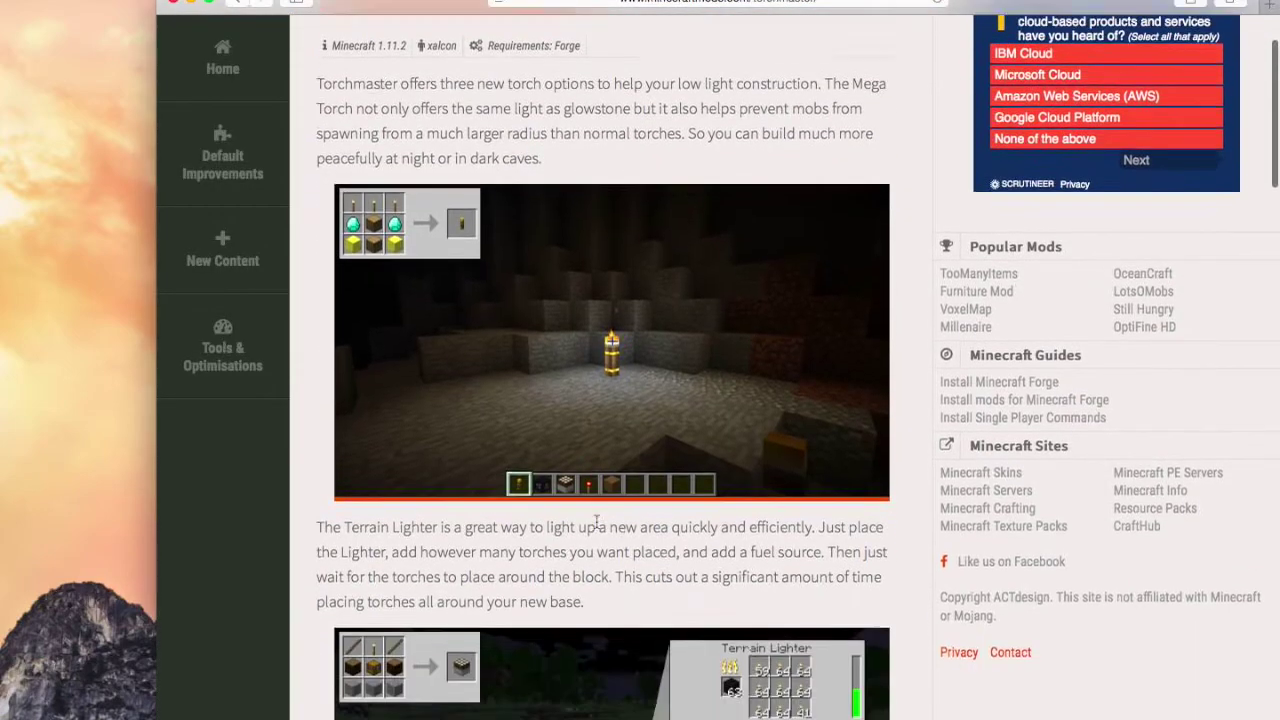
pyautogui.scroll(-3, 523, 409)
pyautogui.scroll(-3, 523, 409)
pyautogui.scroll(-3, 486, 260)
pyautogui.scroll(-3, 486, 260)
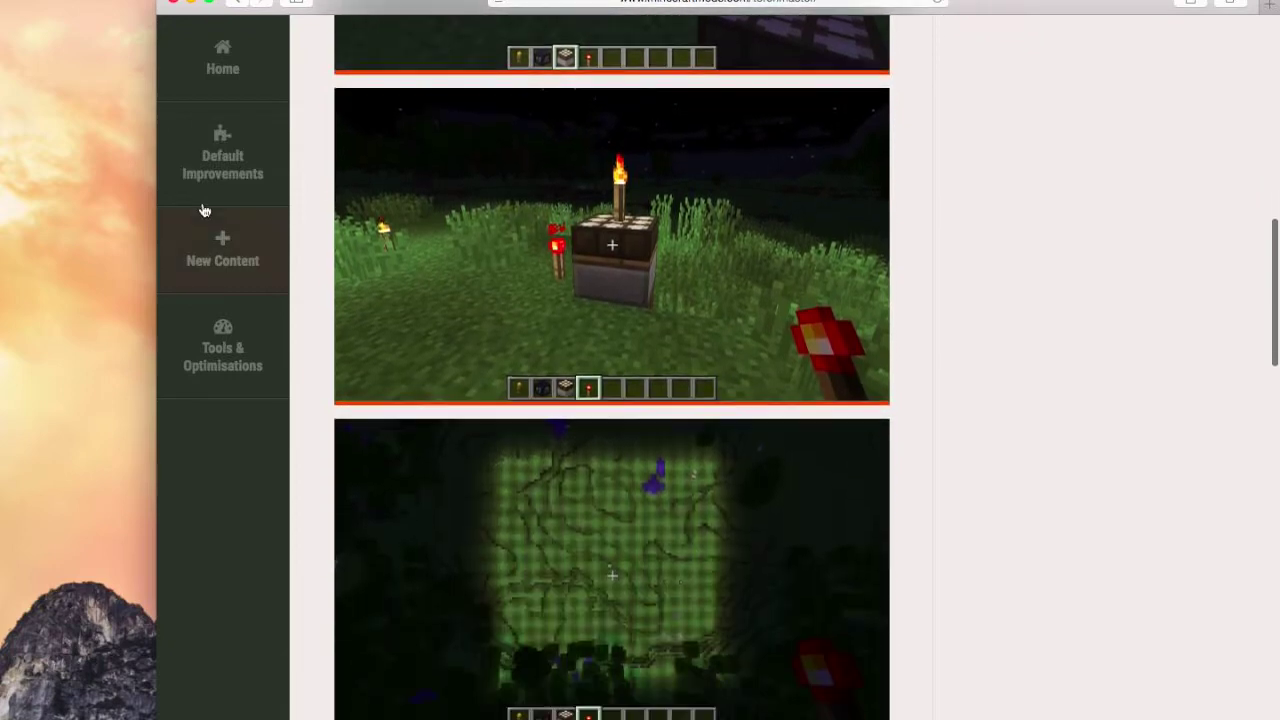
pyautogui.scroll(-3, 443, 266)
pyautogui.scroll(-4, 454, 290)
pyautogui.scroll(-3, 526, 214)
pyautogui.scroll(-3, 554, 366)
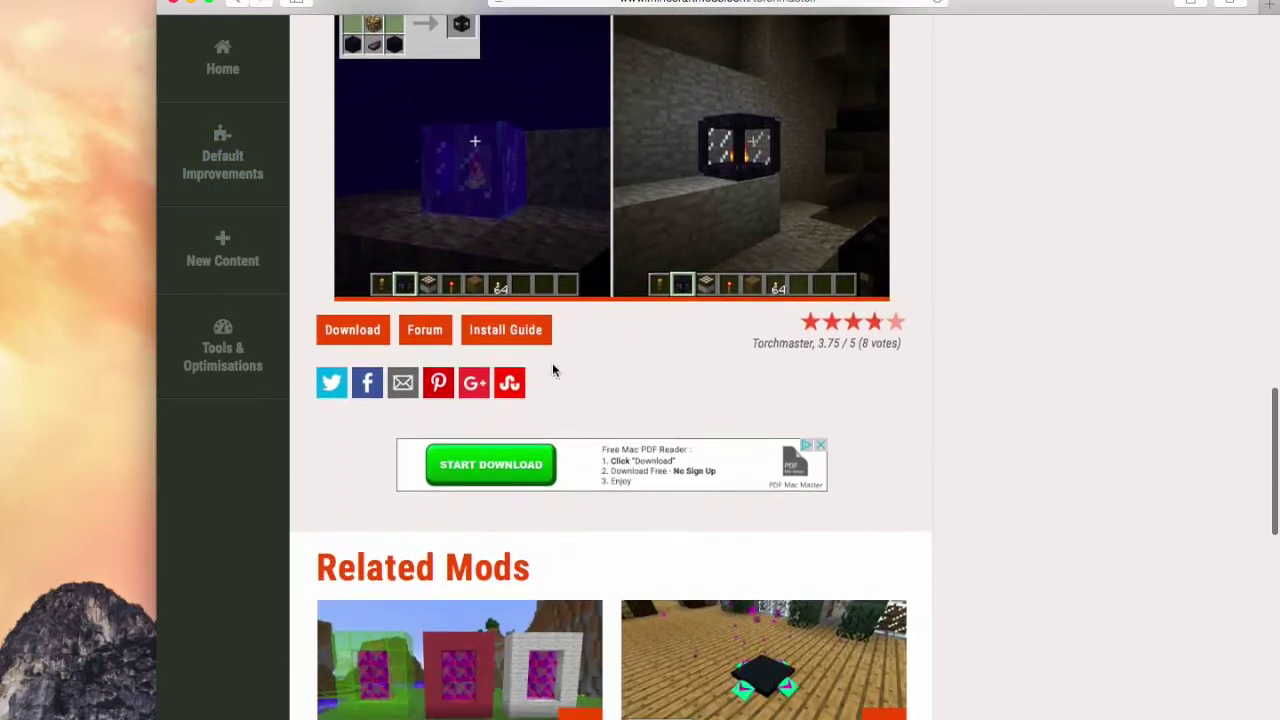
pyautogui.scroll(-1, 409, 143)
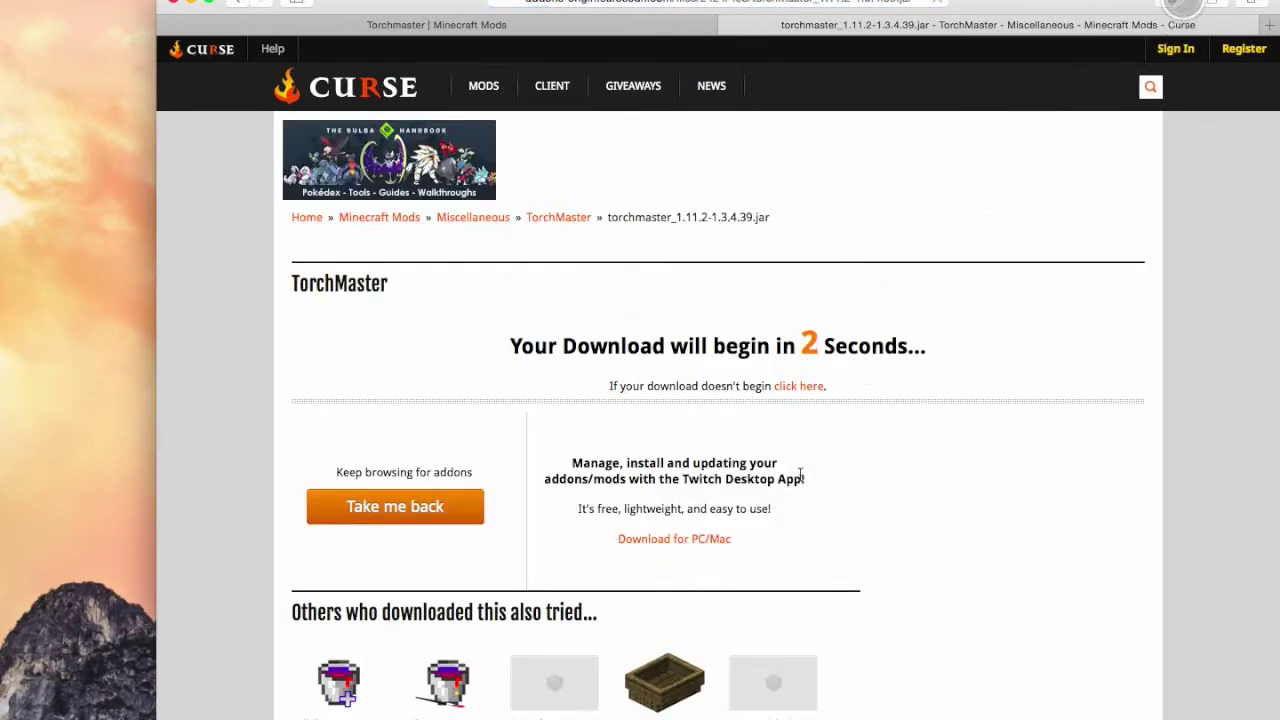
# Drag the downloaded torchmaster jar from Safari's Downloads list to the desktop, then close Safari
pyautogui.click(1172, 3)
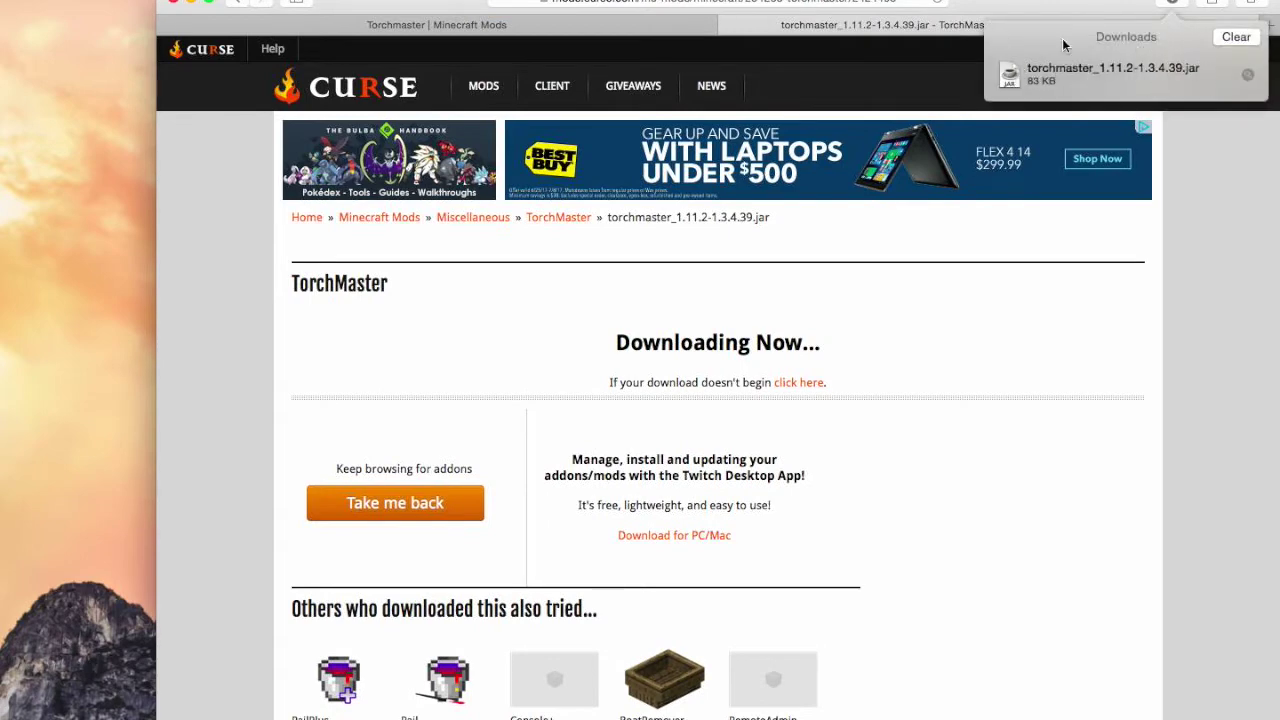
pyautogui.moveTo(1010, 4); pyautogui.dragTo(1127, 120)
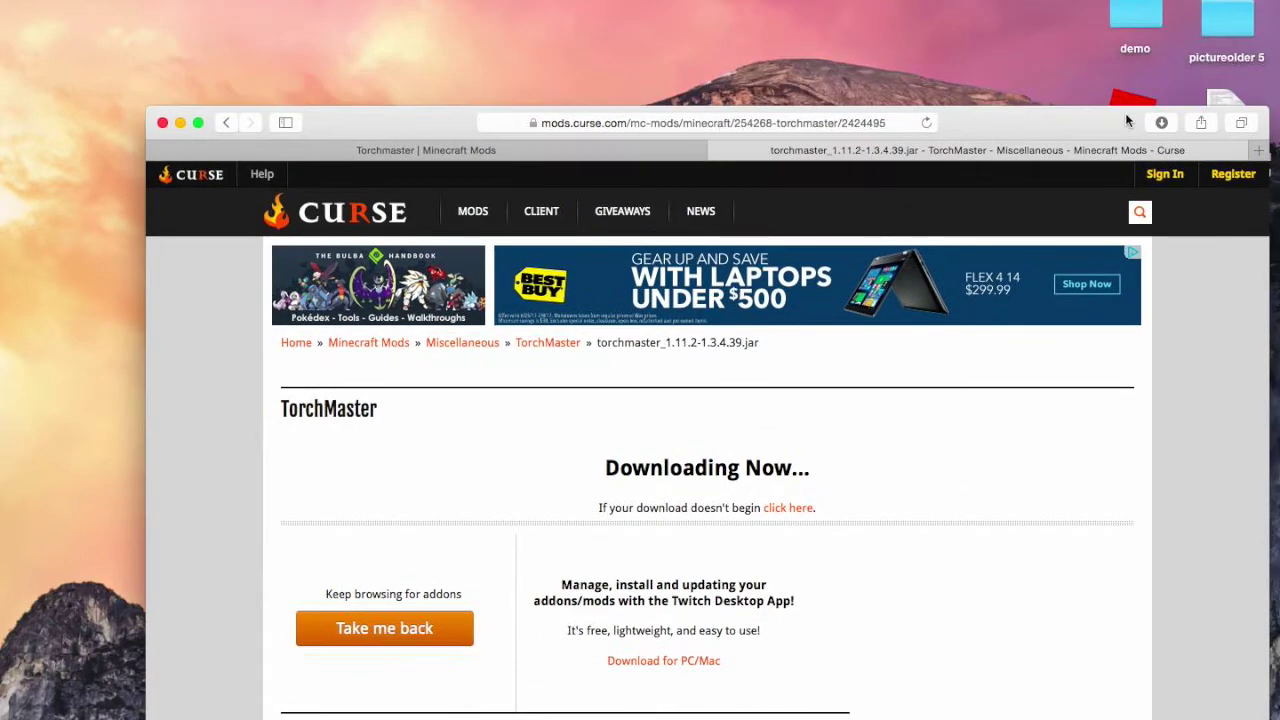
pyautogui.click(1161, 122)
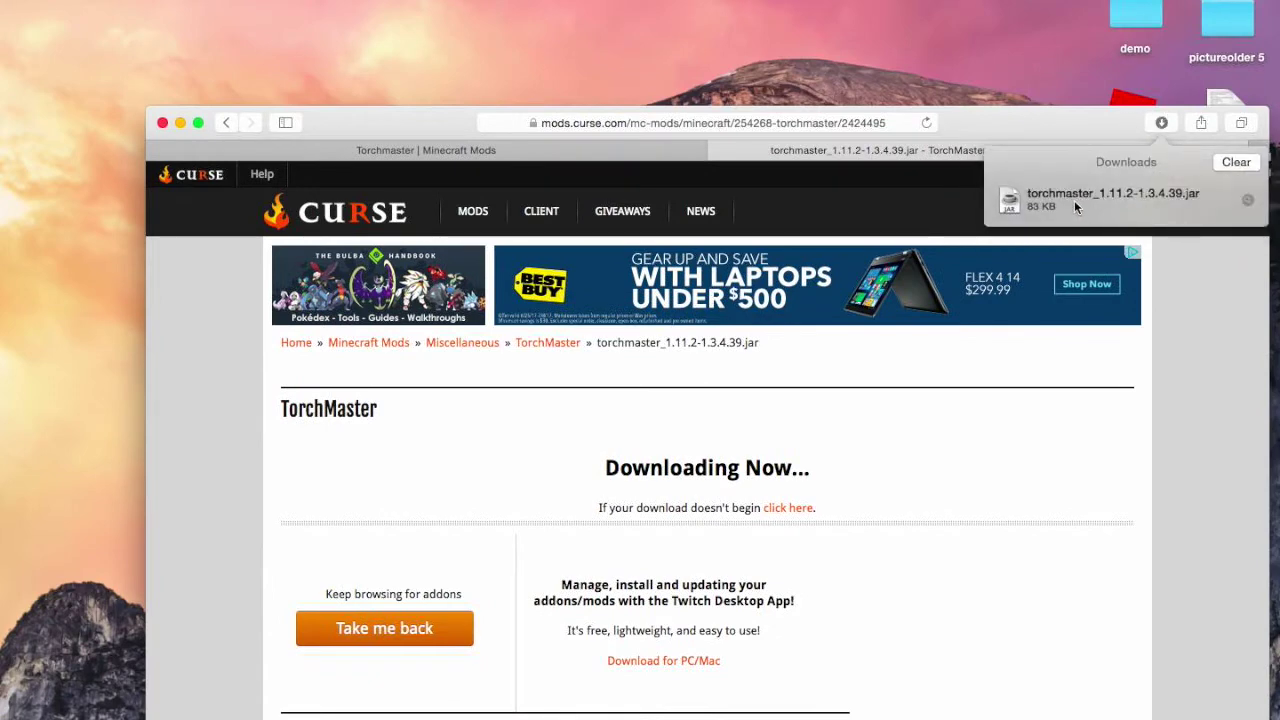
pyautogui.moveTo(1074, 202); pyautogui.dragTo(936, 34)
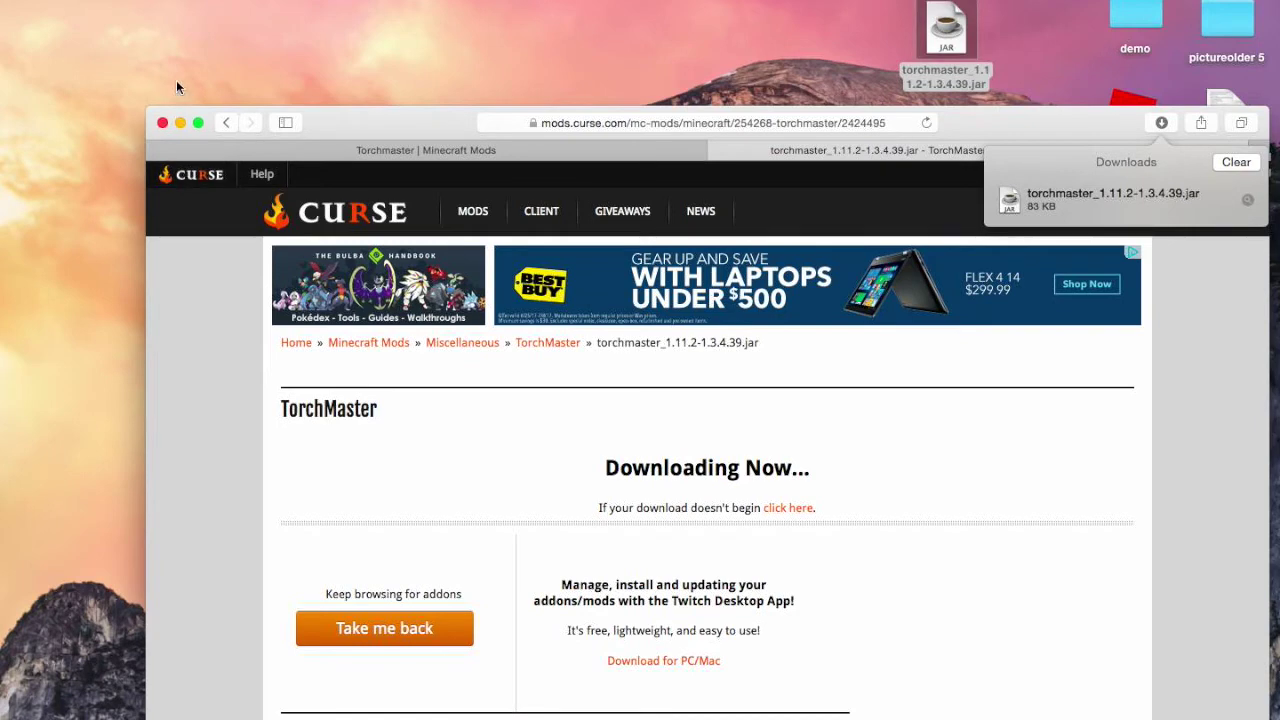
pyautogui.click(163, 122)
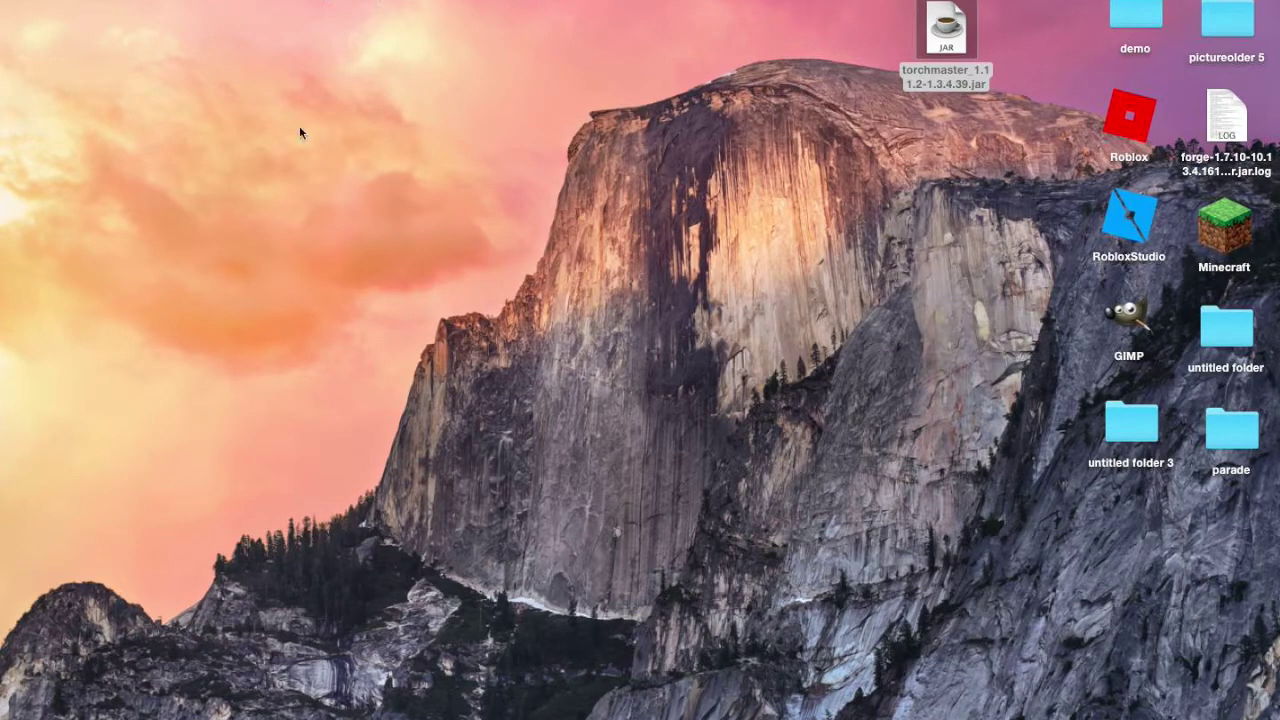
# Open a Finder window from the Dock and jump to Home via the Go menu
pyautogui.moveTo(130, 710)
pyautogui.click(77, 706)
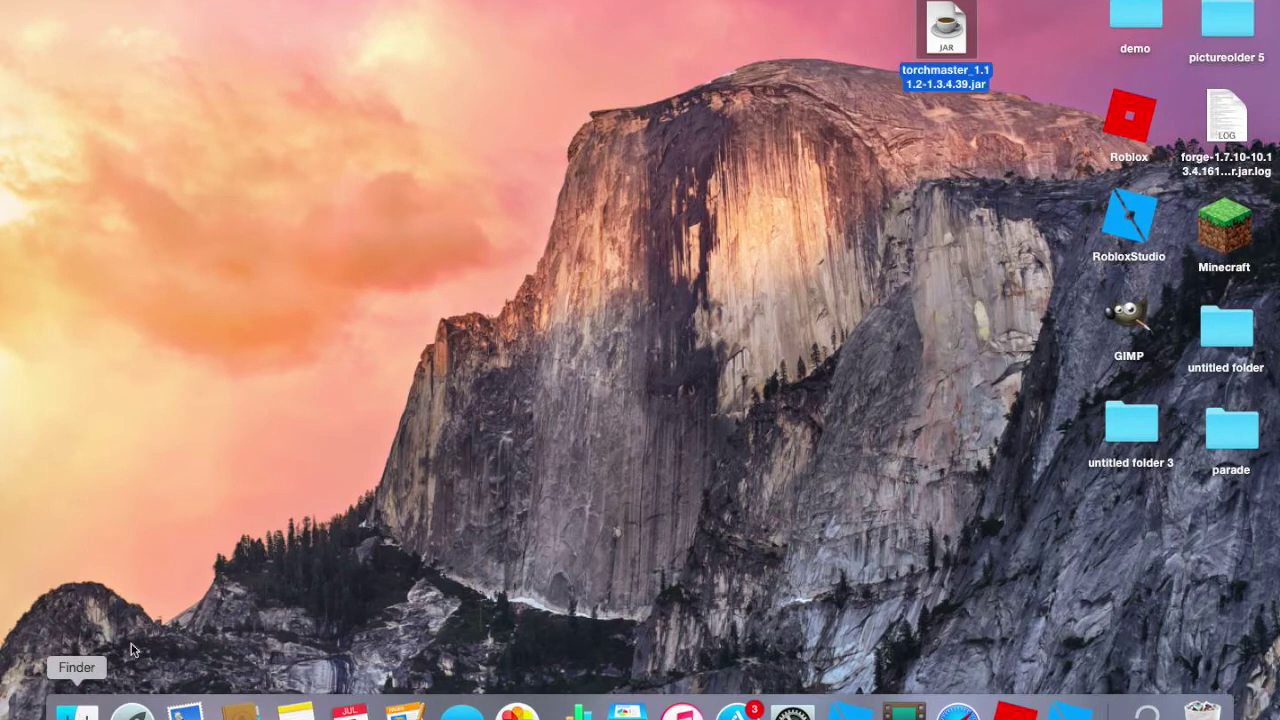
pyautogui.click(235, 0)
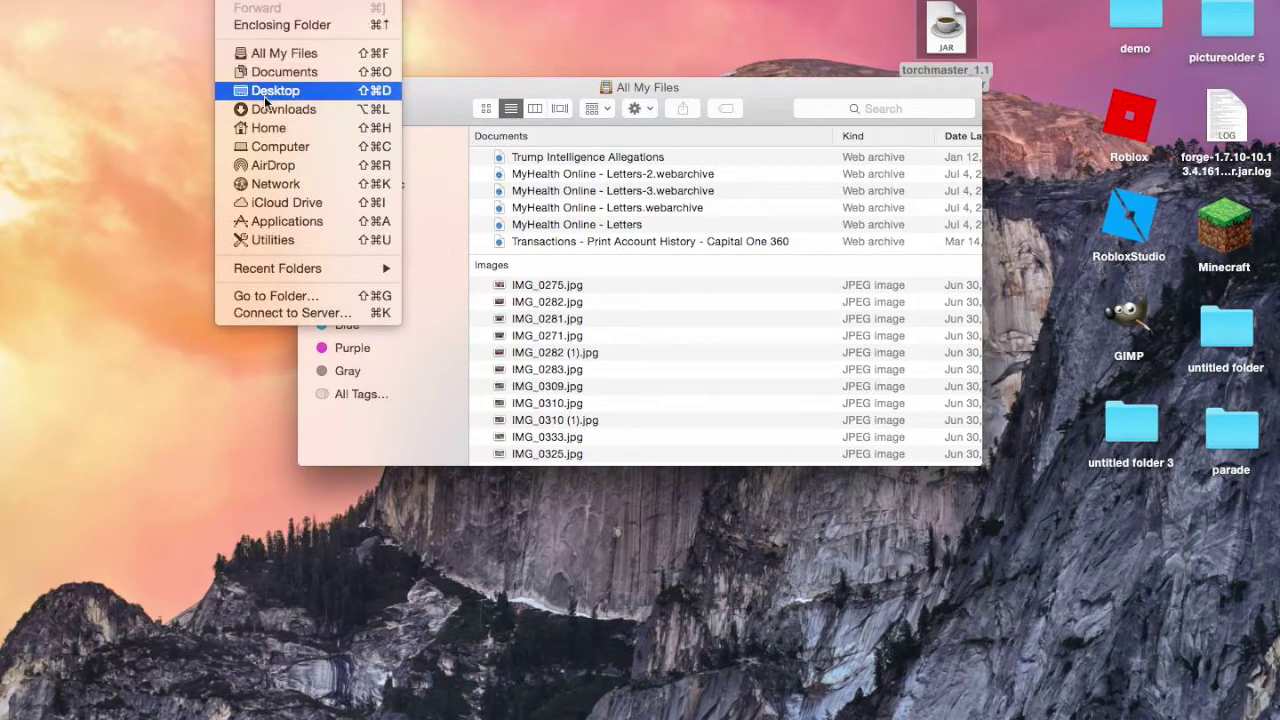
pyautogui.click(276, 133)
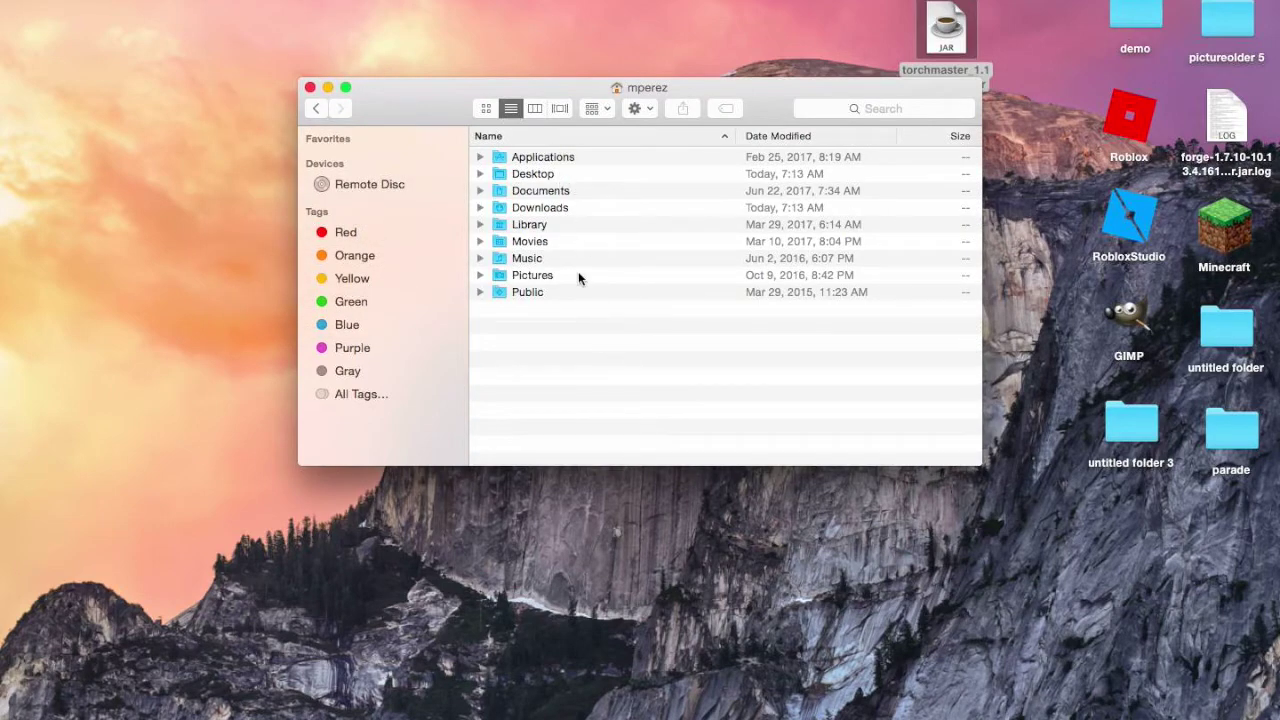
# Navigate through Library and Application Support into the minecraft folder
pyautogui.click(567, 224)
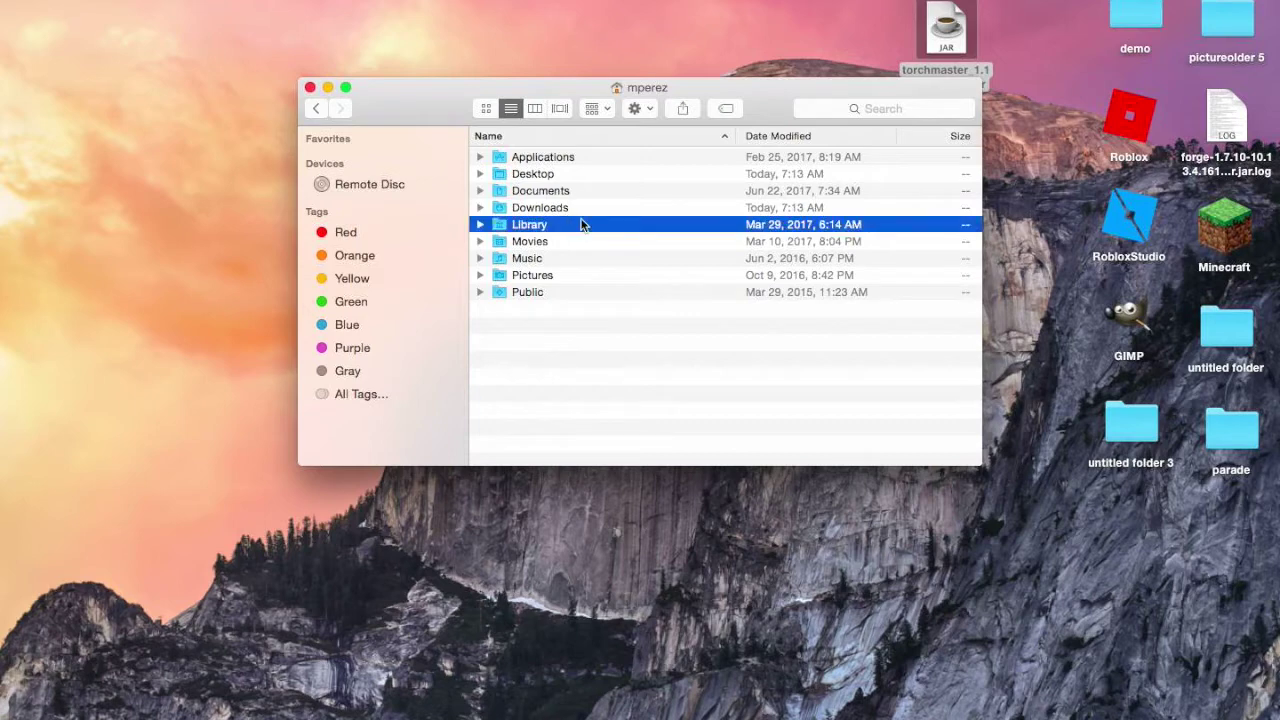
pyautogui.doubleClick(582, 224)
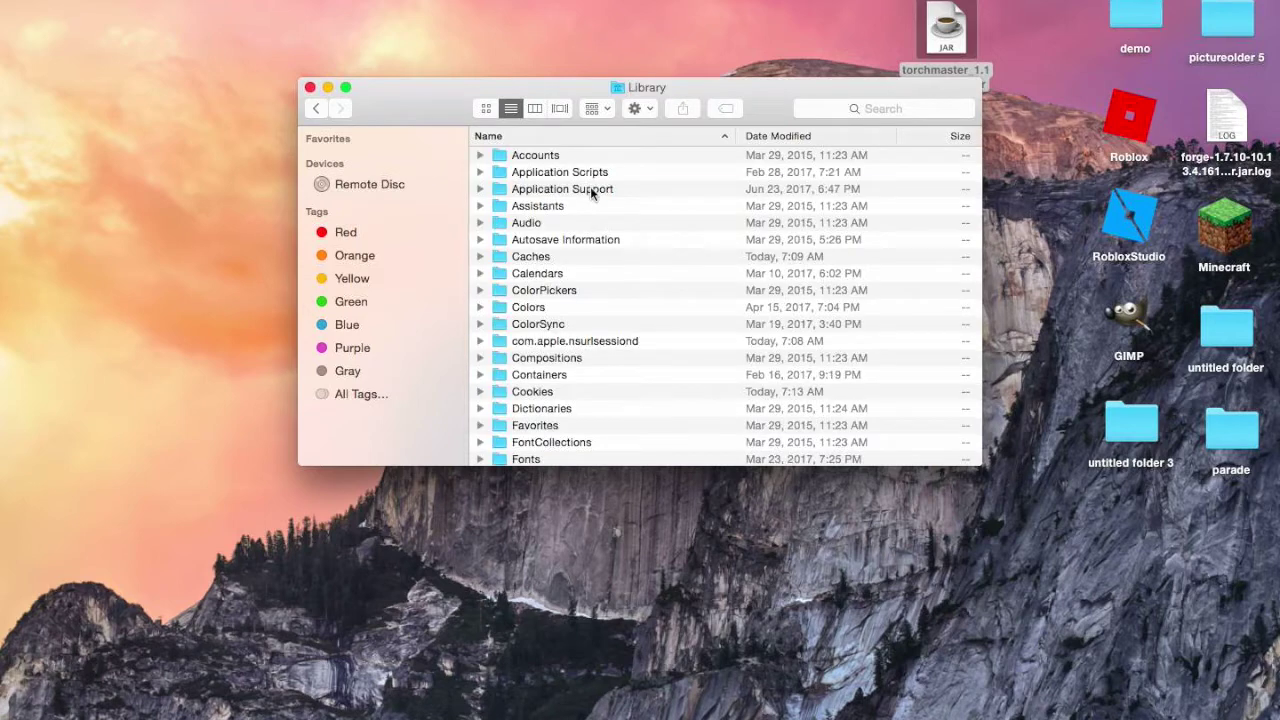
pyautogui.doubleClick(593, 190)
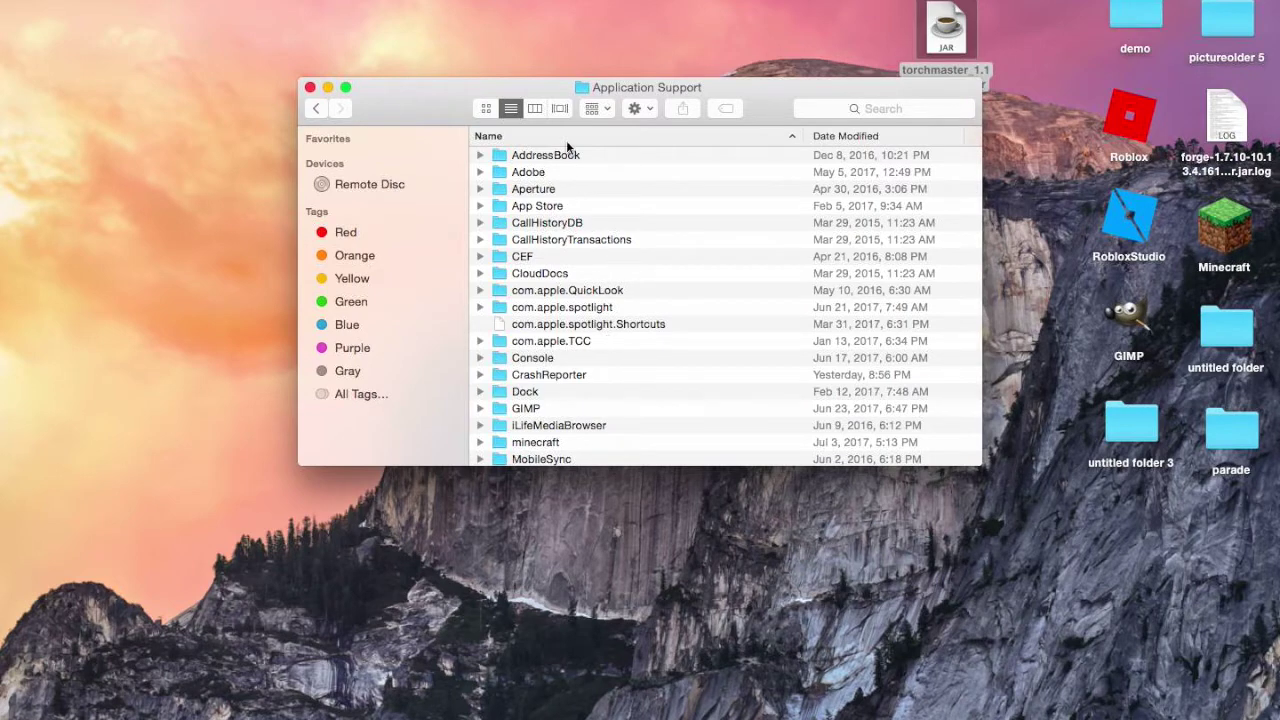
pyautogui.doubleClick(562, 440)
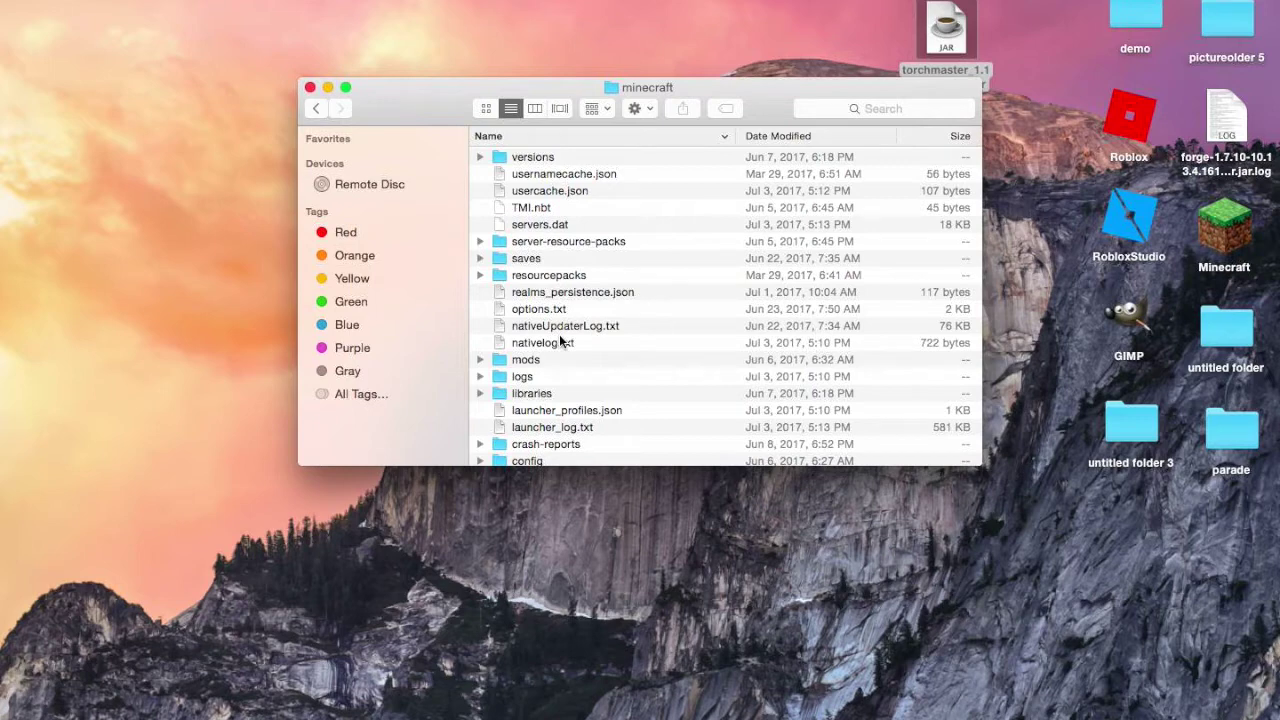
pyautogui.click(130, 1)
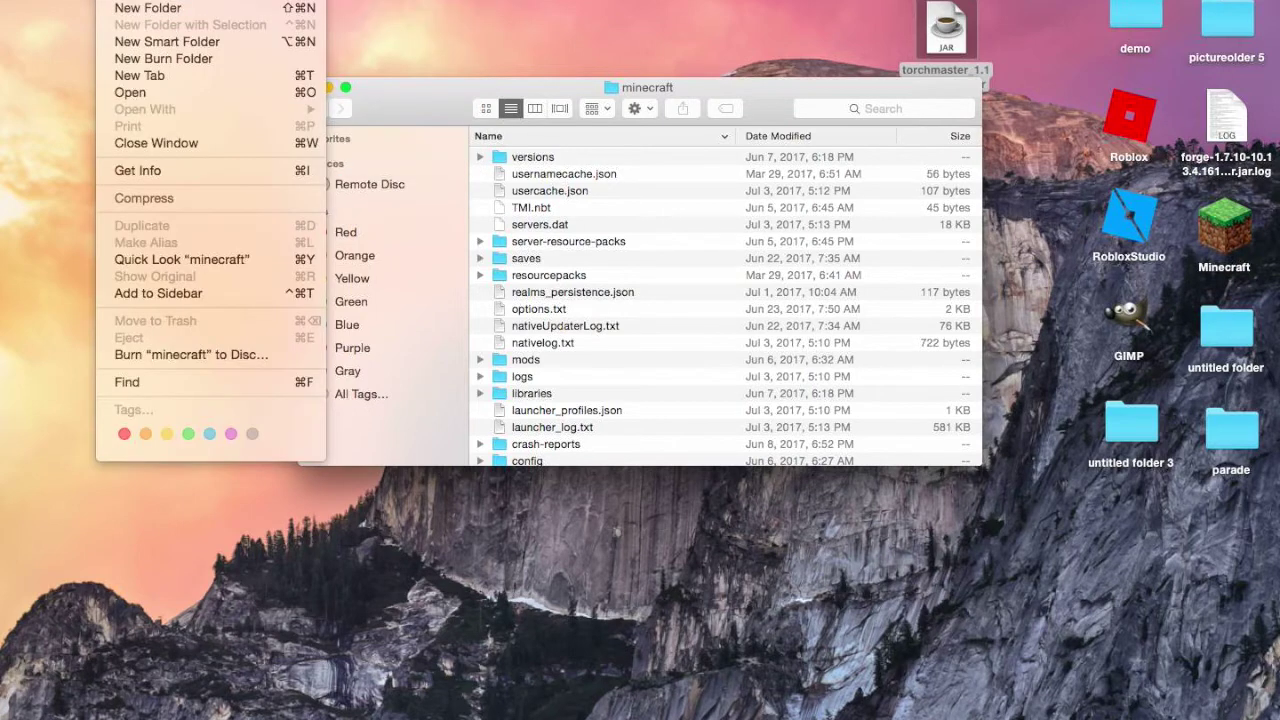
pyautogui.click(137, 9)
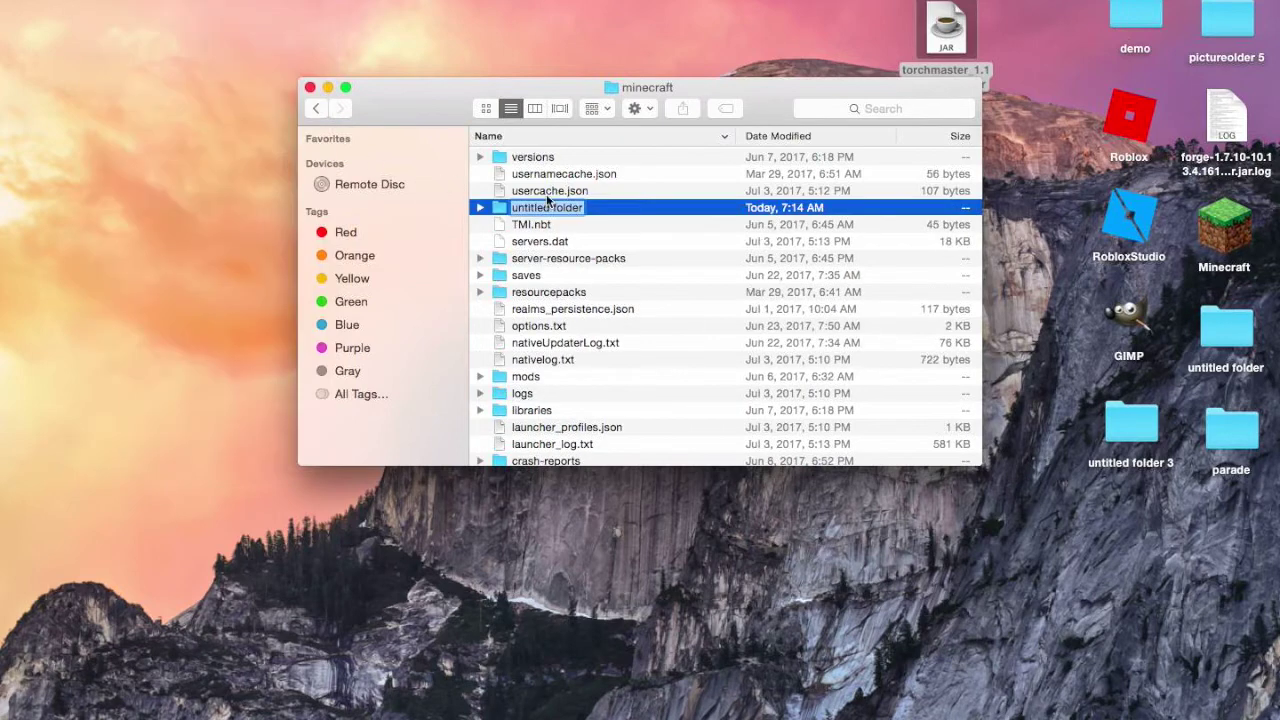
pyautogui.click(581, 208)
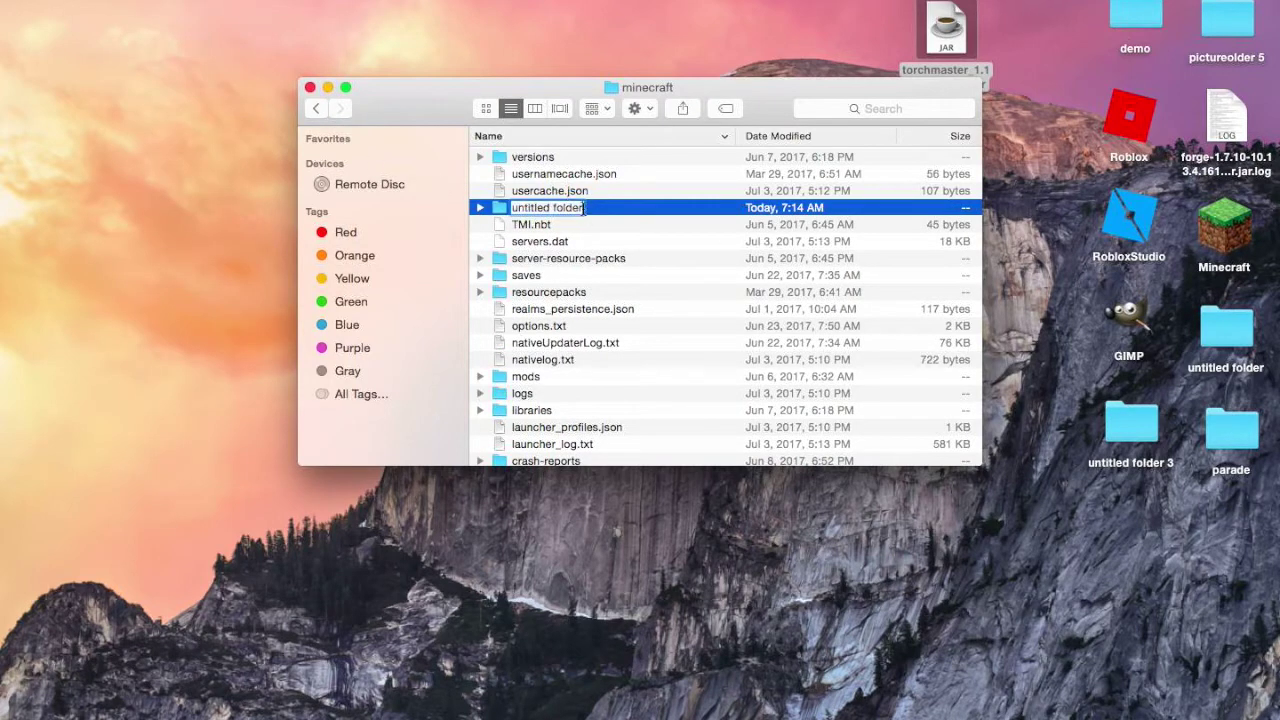
pyautogui.press('BackSpace')
pyautogui.press('BackSpace')
pyautogui.press('BackSpace')
pyautogui.press('BackSpace')
pyautogui.press('BackSpace')
pyautogui.press('BackSpace')
pyautogui.write('mods')
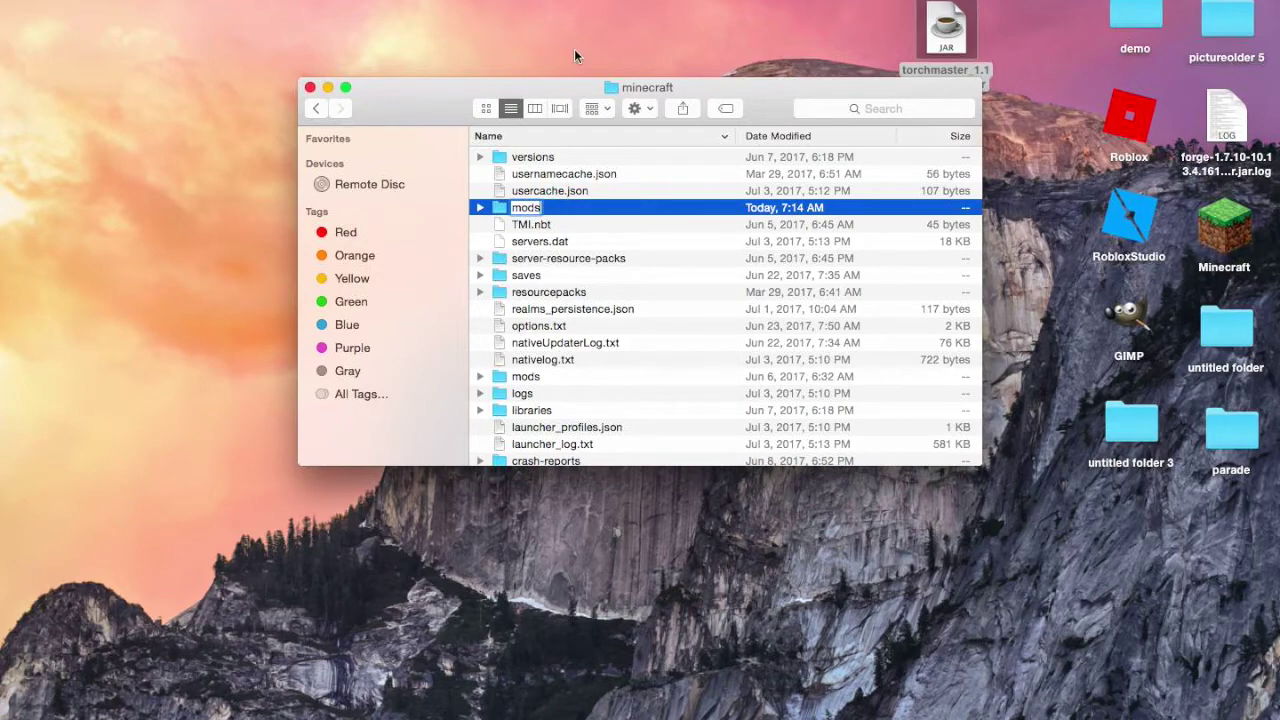
pyautogui.press('Return')
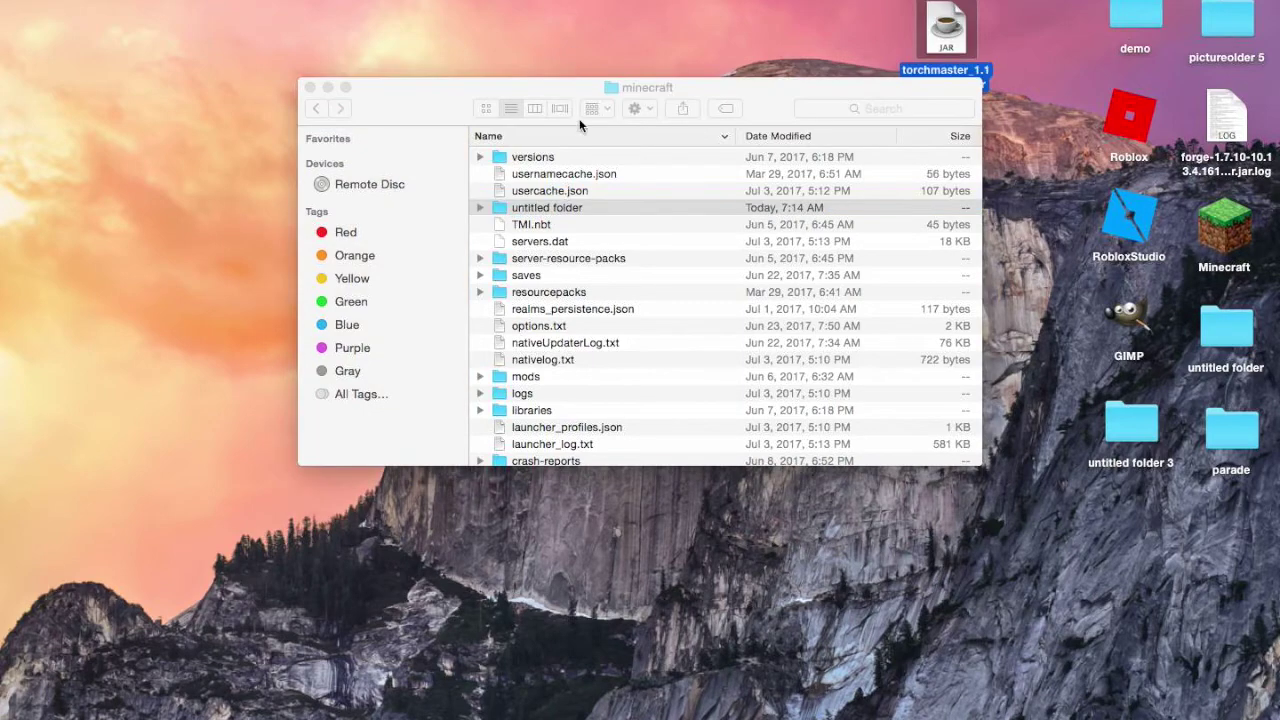
pyautogui.press('Return')
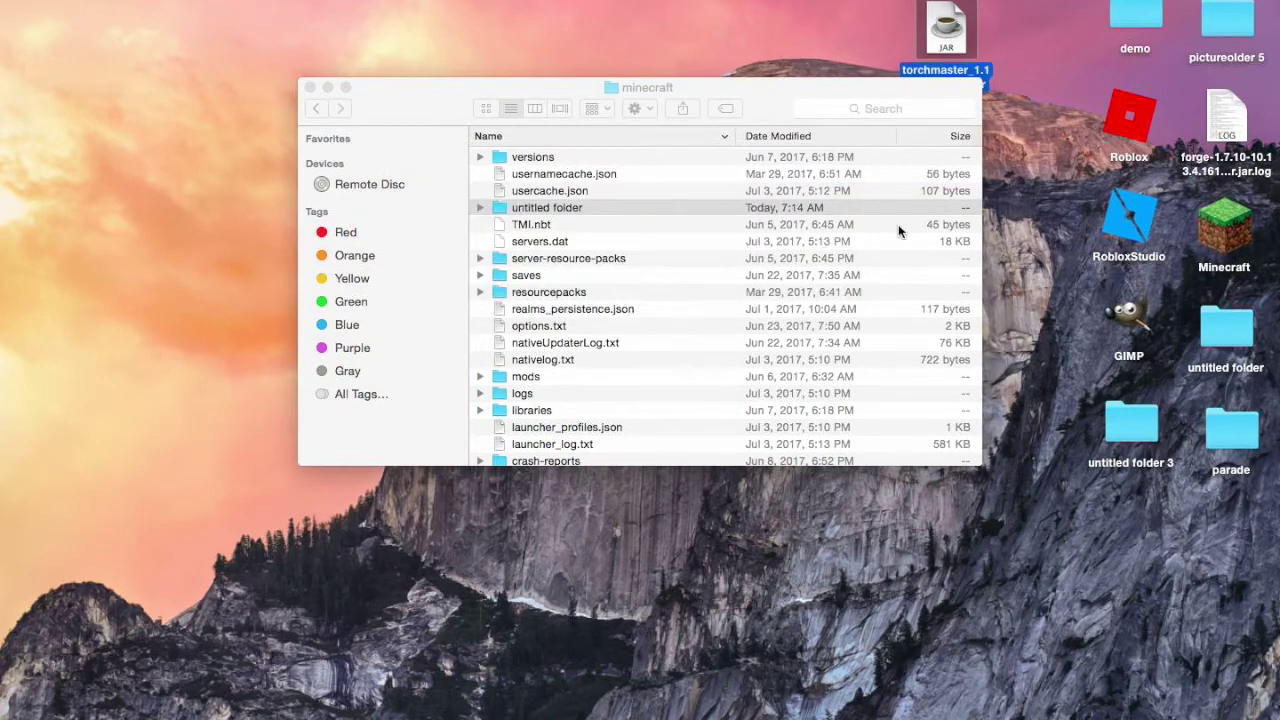
pyautogui.moveTo(568, 209)
pyautogui.mouseDown()
pyautogui.moveTo(1093, 620)
pyautogui.moveTo(1150, 640)
pyautogui.mouseUp()
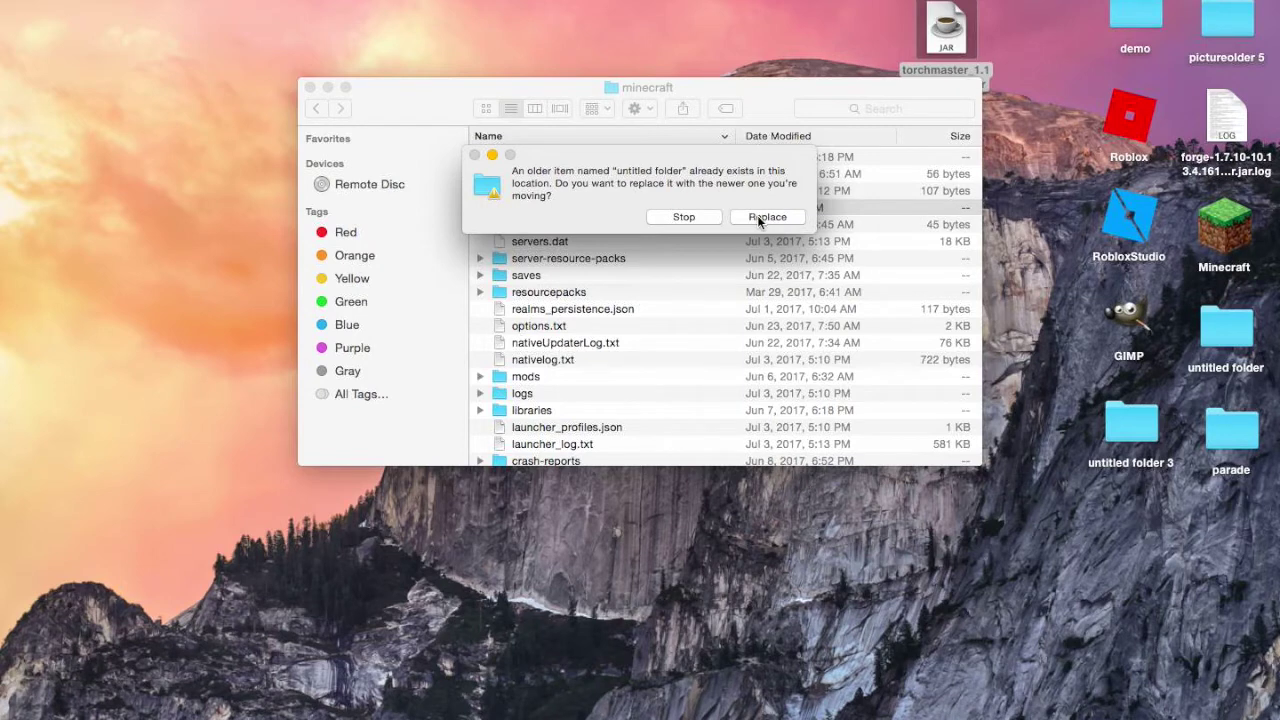
pyautogui.click(707, 217)
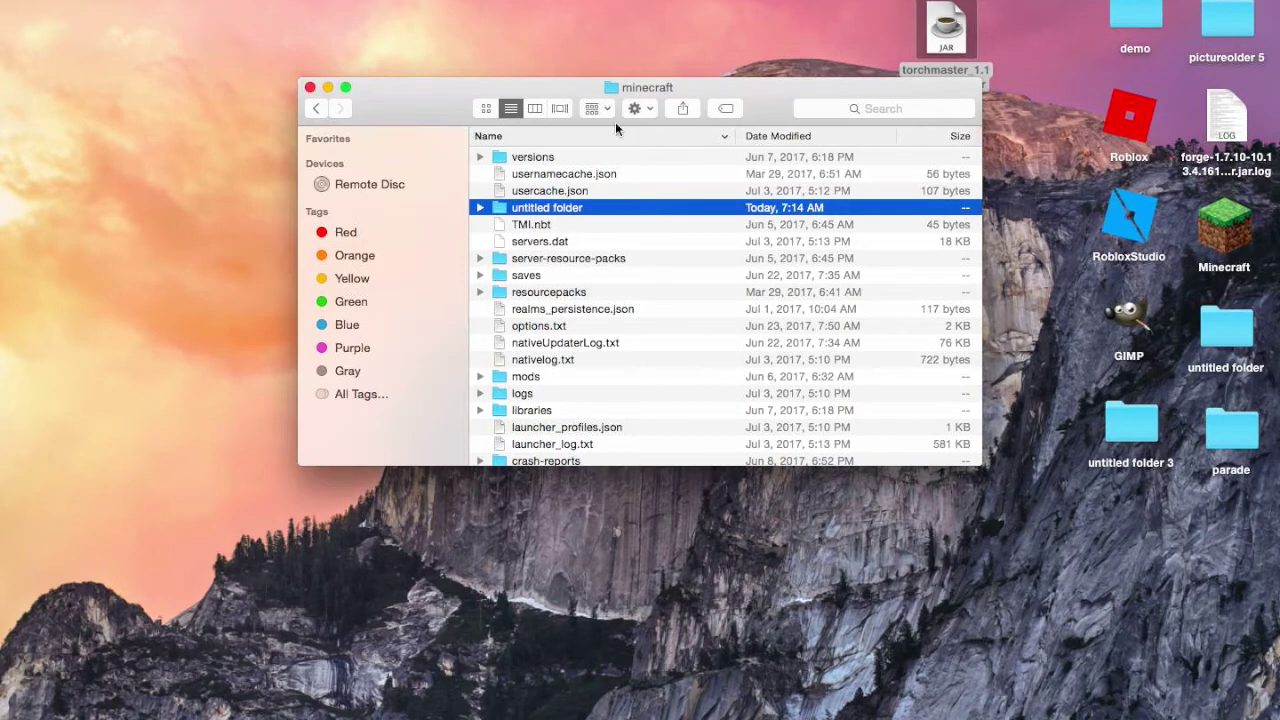
pyautogui.moveTo(550, 210)
pyautogui.mouseDown()
pyautogui.moveTo(959, 432)
pyautogui.moveTo(1205, 700)
pyautogui.mouseUp()
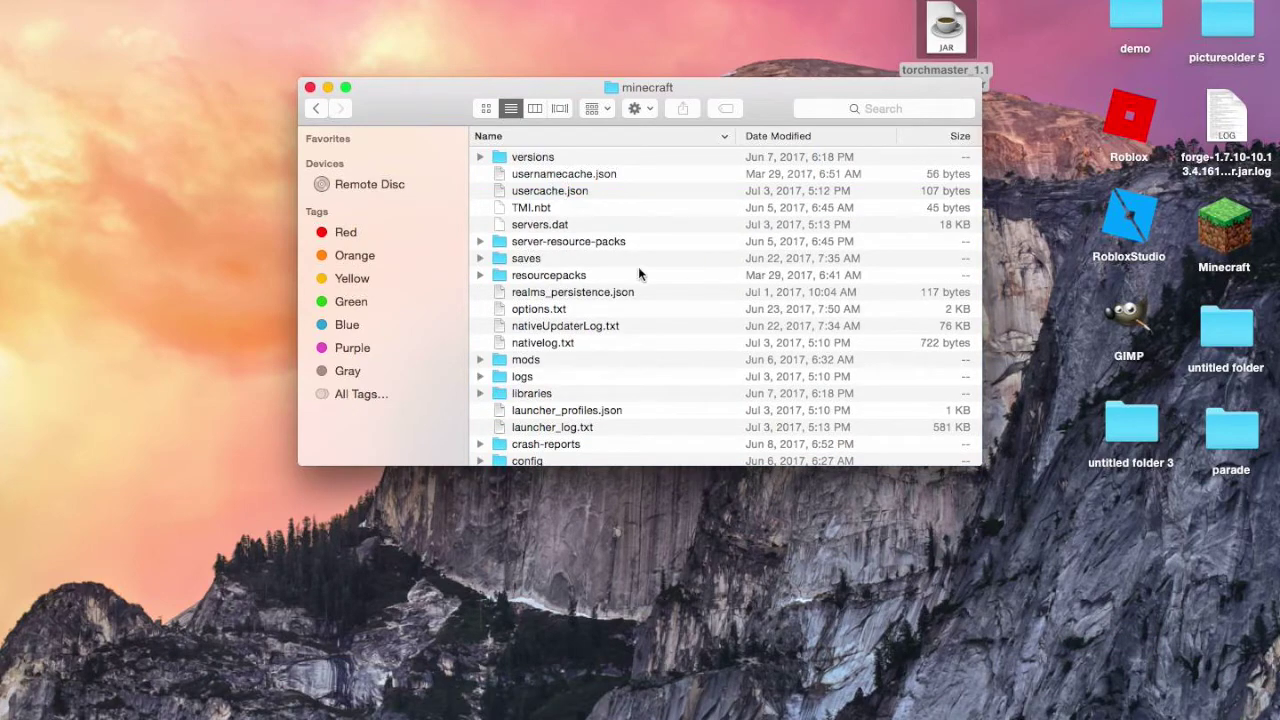
# Open the mods folder, drop the torchmaster jar in, then move it back to the desktop
pyautogui.doubleClick(566, 359)
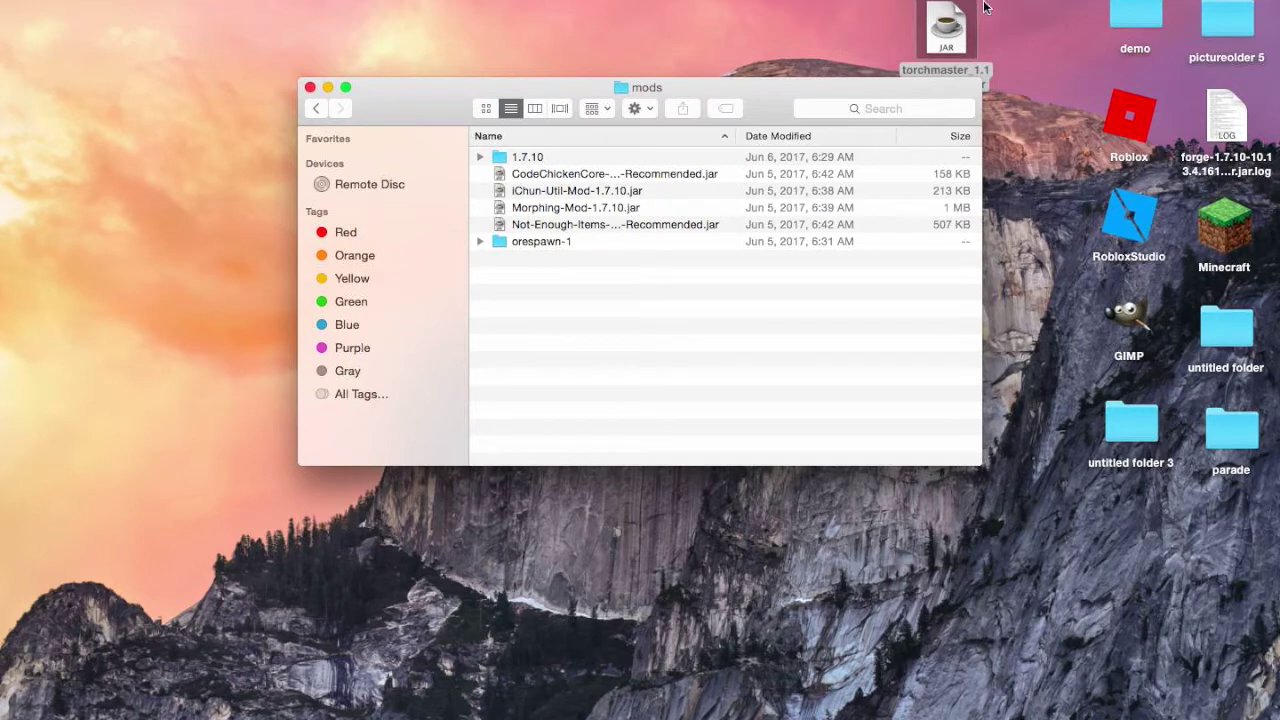
pyautogui.moveTo(945, 30); pyautogui.dragTo(636, 273)
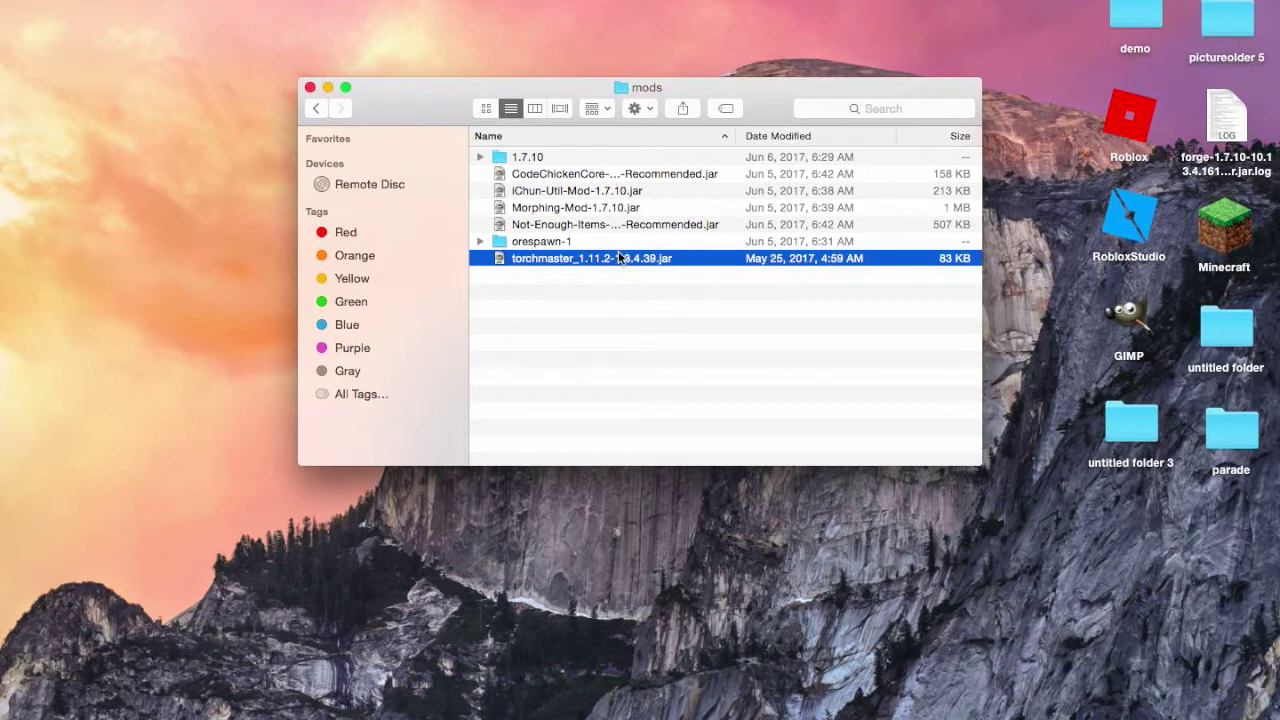
pyautogui.moveTo(619, 256); pyautogui.dragTo(679, 252)
pyautogui.moveTo(606, 262); pyautogui.dragTo(1092, 698)
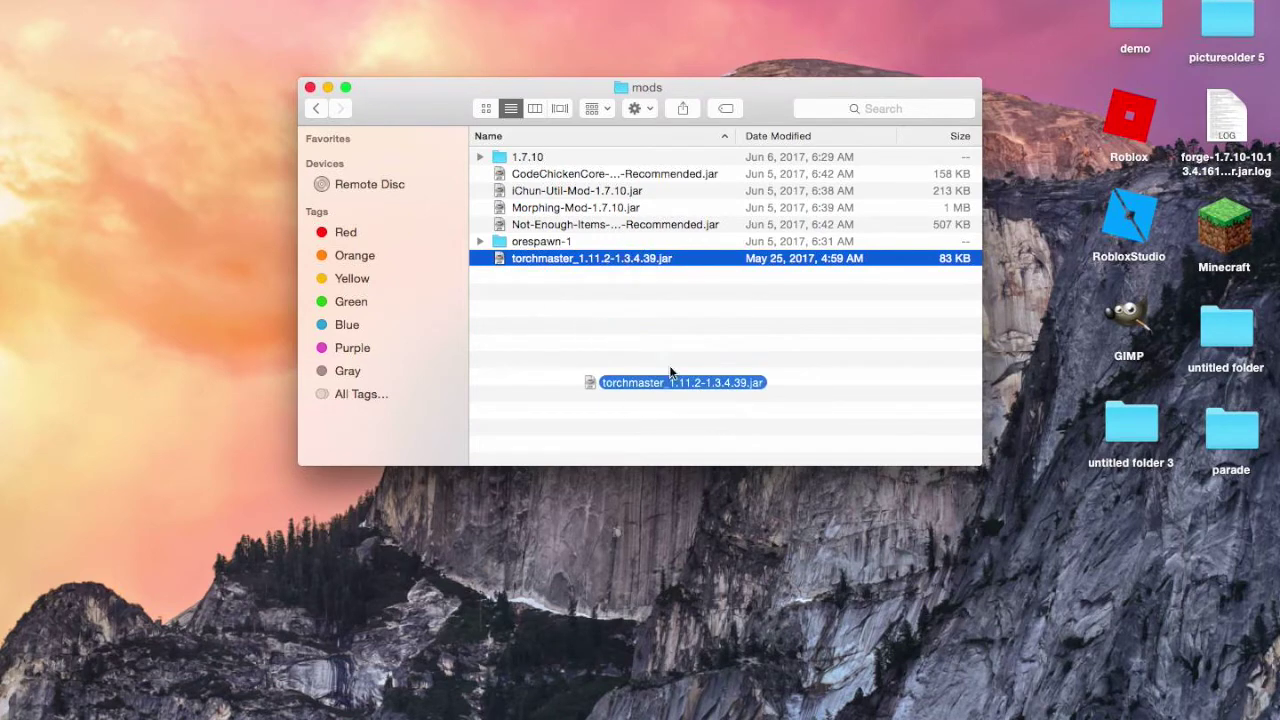
pyautogui.moveTo(1068, 712)
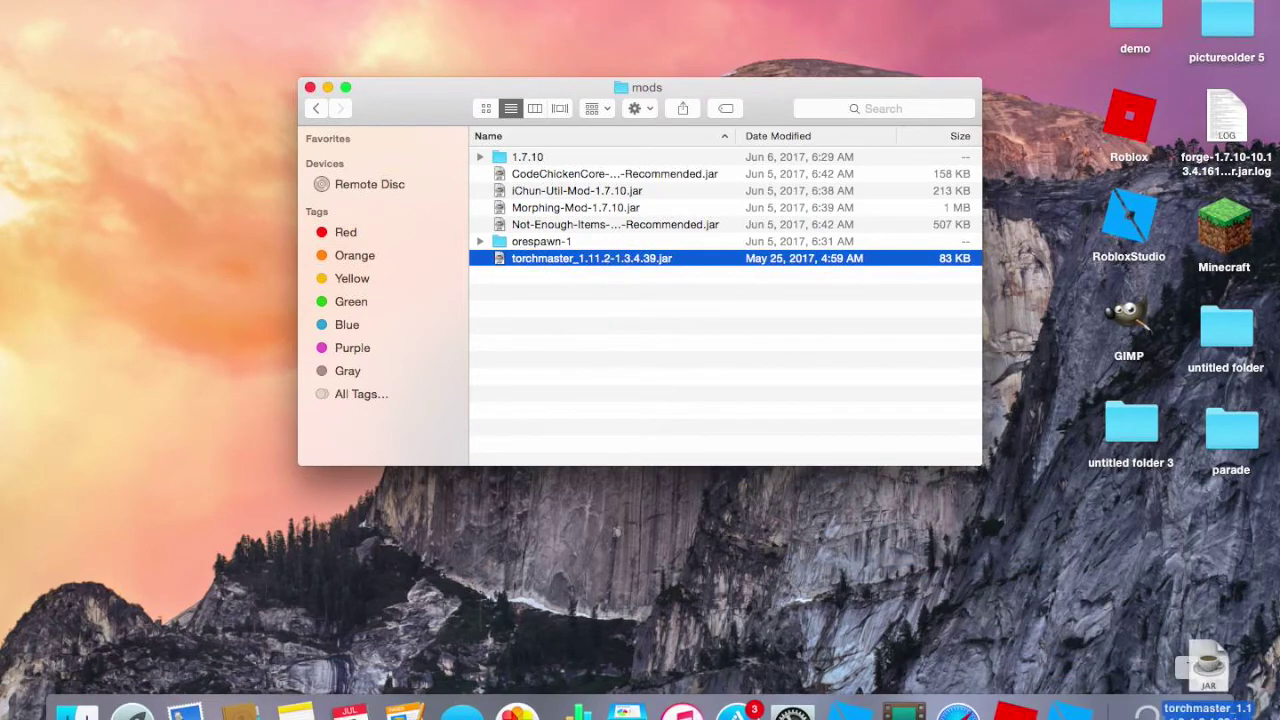
pyautogui.moveTo(1092, 698); pyautogui.dragTo(1165, 612)
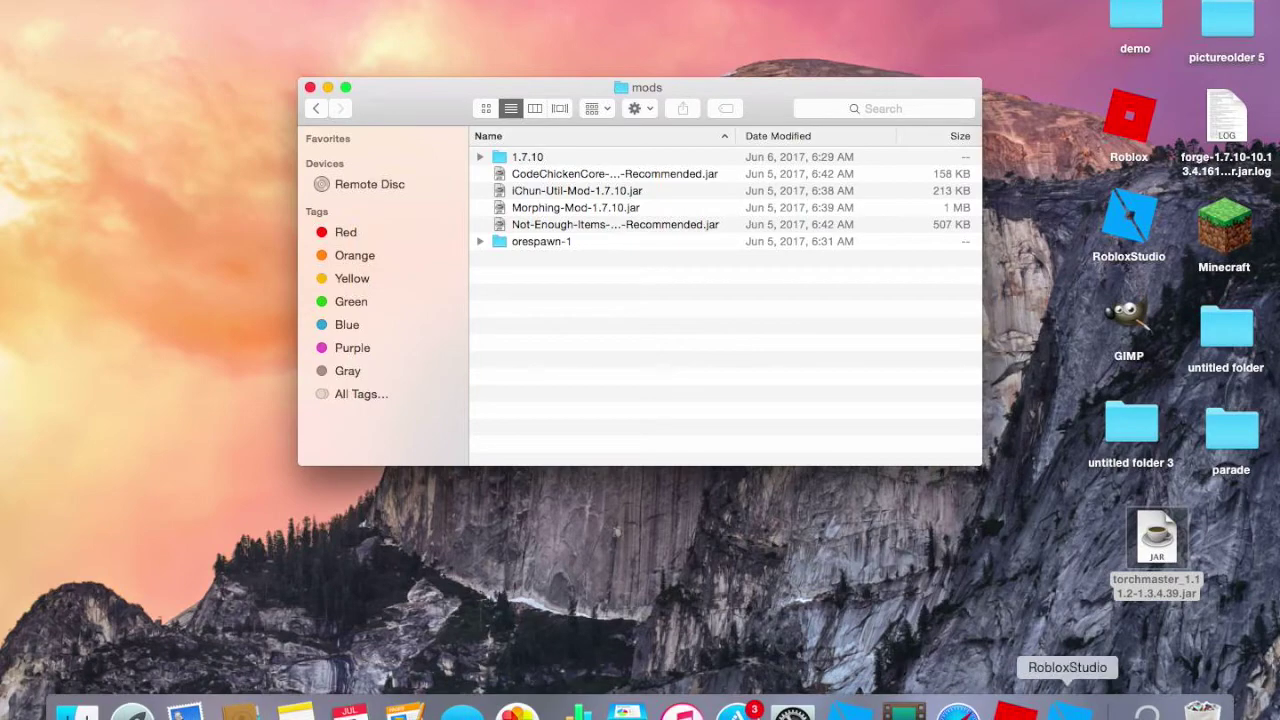
# Search Google for 'forge minecraft' in Safari and open the Minecraft Forge downloads site
pyautogui.click(957, 711)
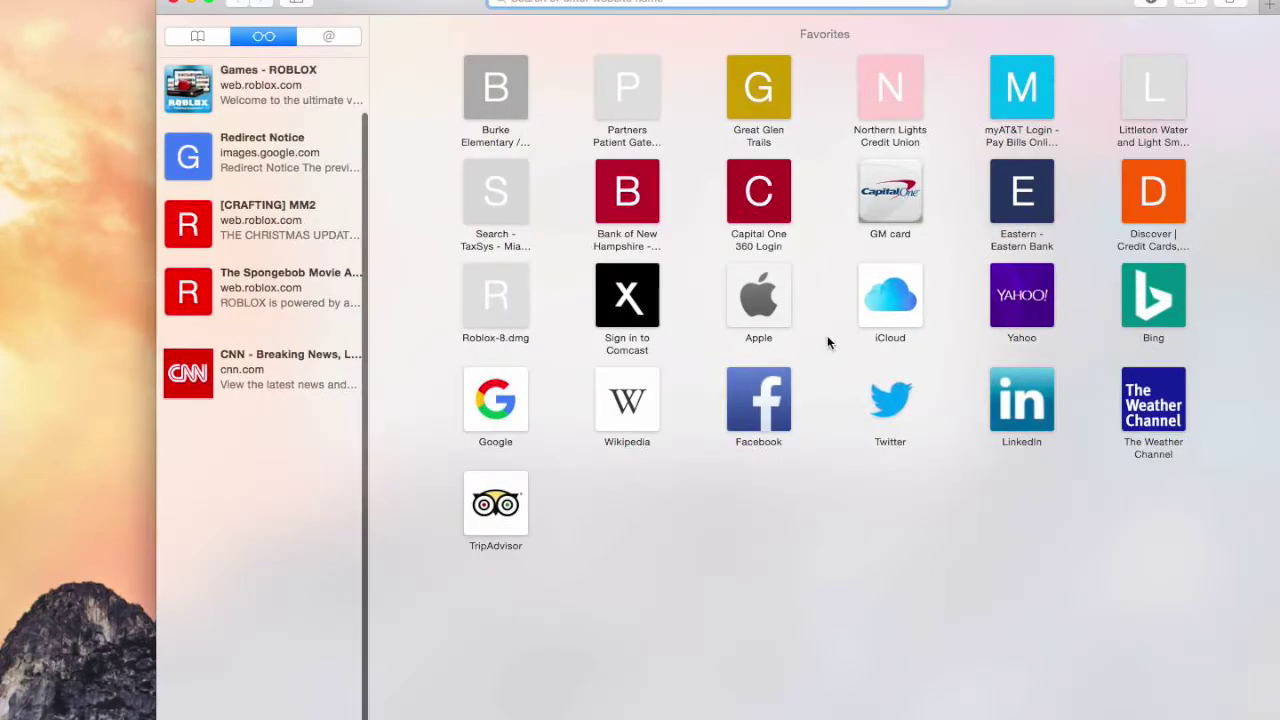
pyautogui.write('forg')
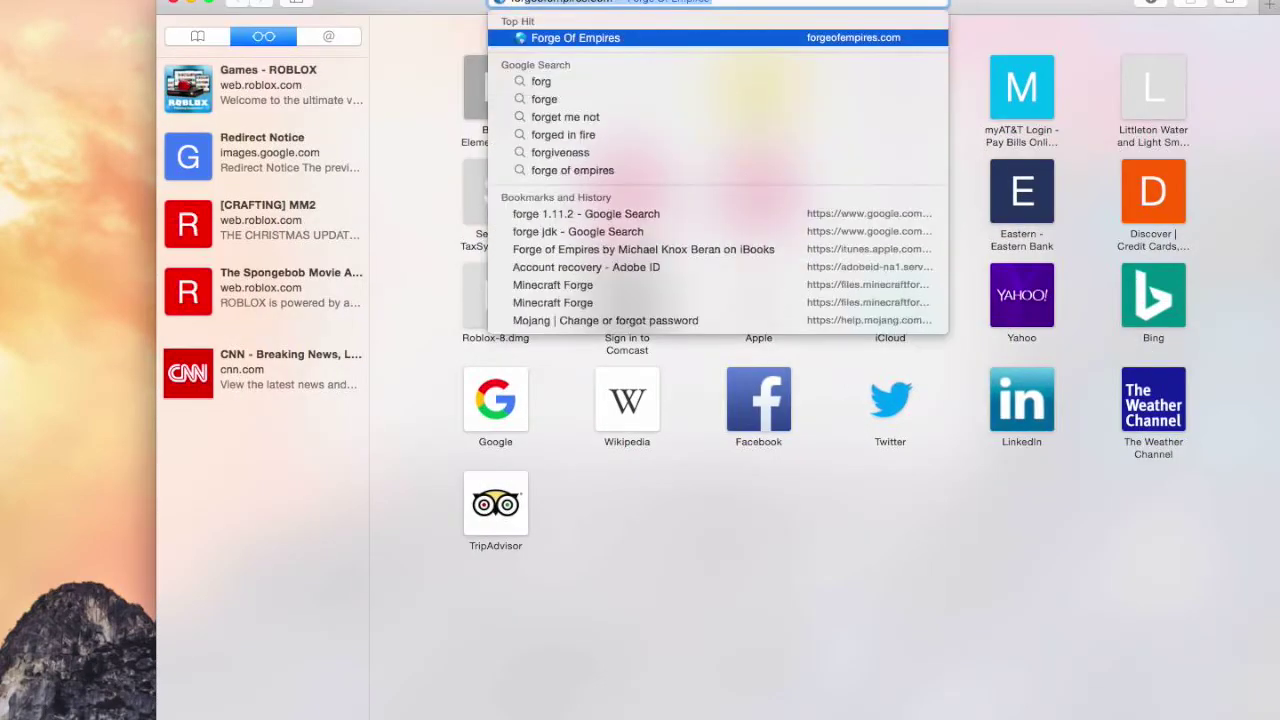
pyautogui.write('e mine')
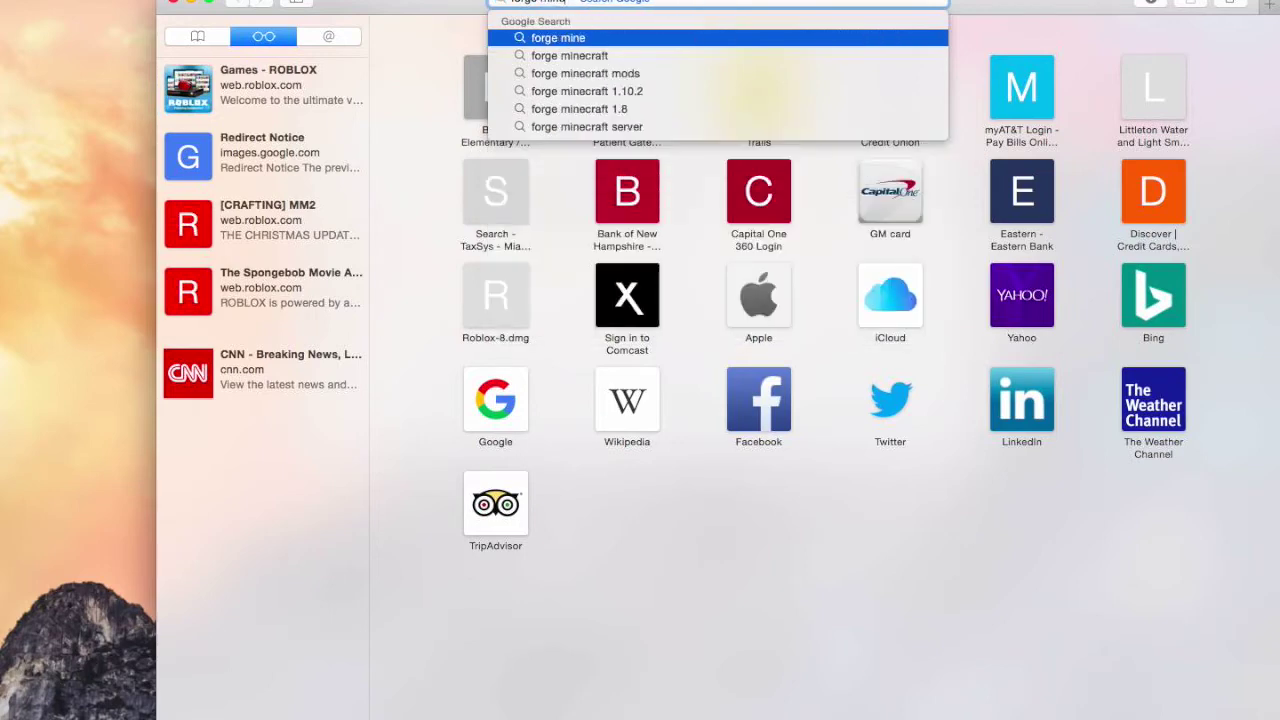
pyautogui.write('crfat')
pyautogui.press('Return')
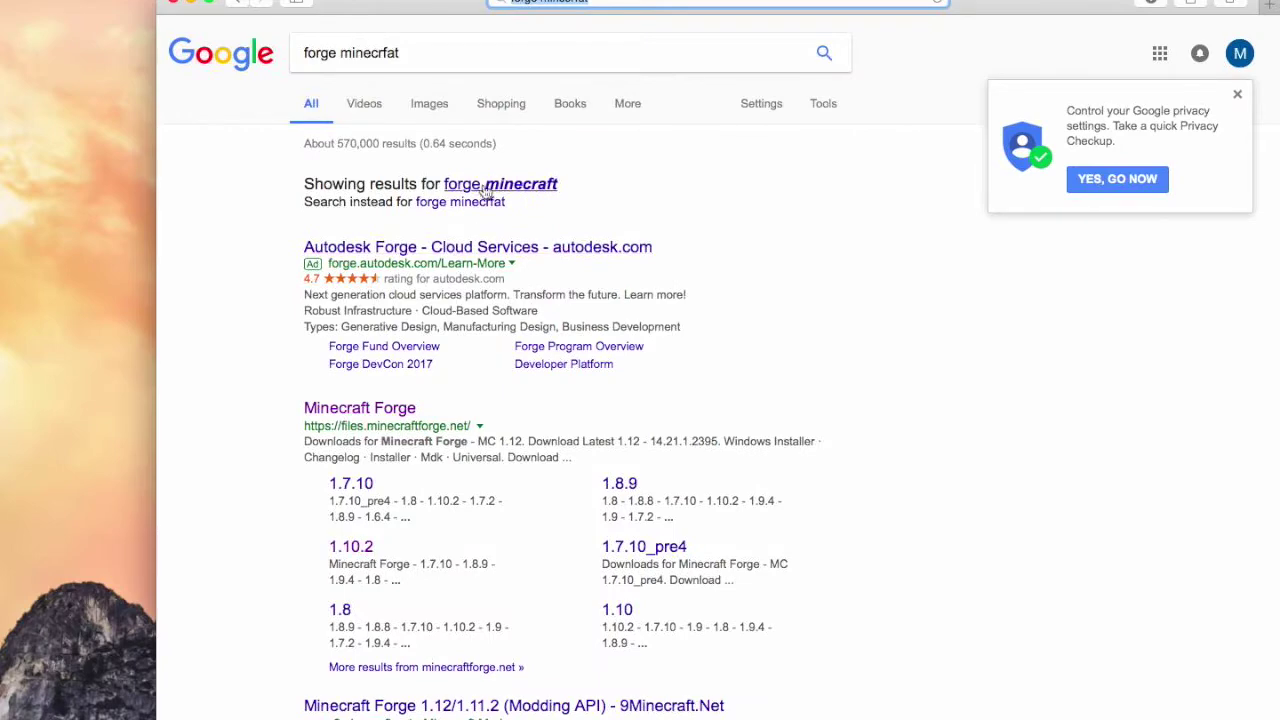
pyautogui.click(484, 188)
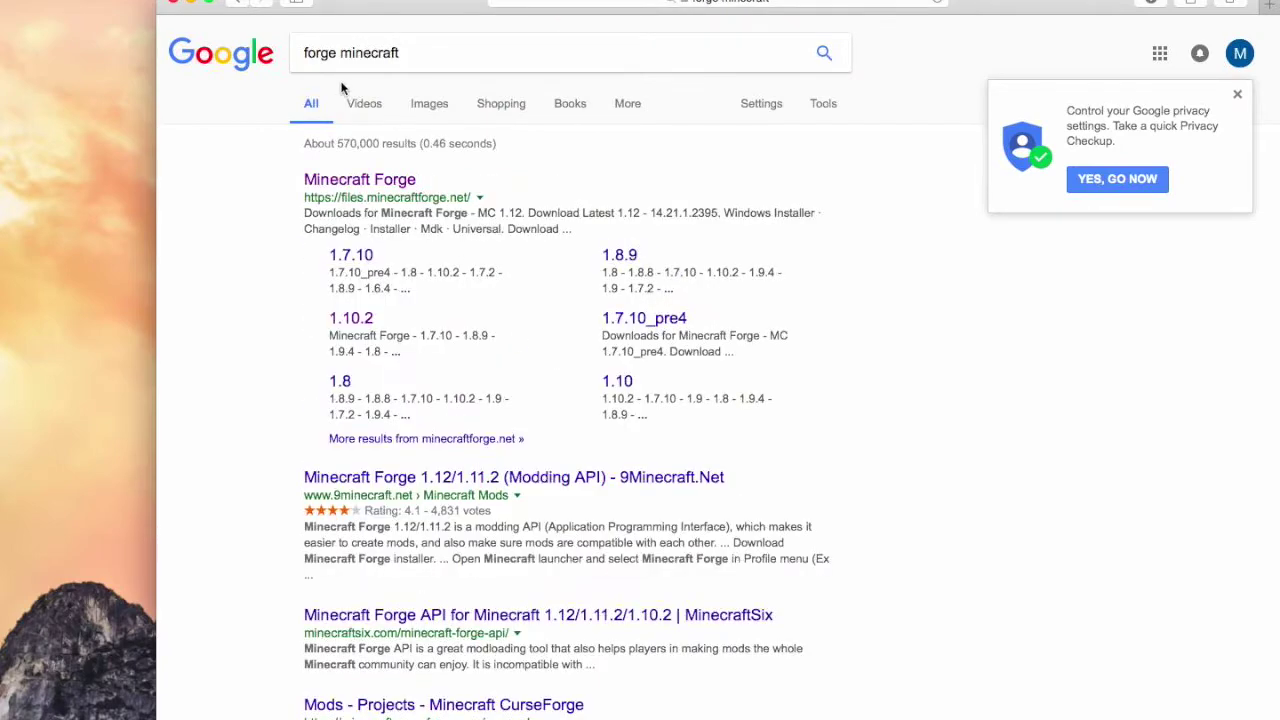
pyautogui.click(366, 178)
# Pick Minecraft 1.11.2 in Forge's version sidebar and skip the ad to start the installer download
pyautogui.scroll(-1, 591, 177)
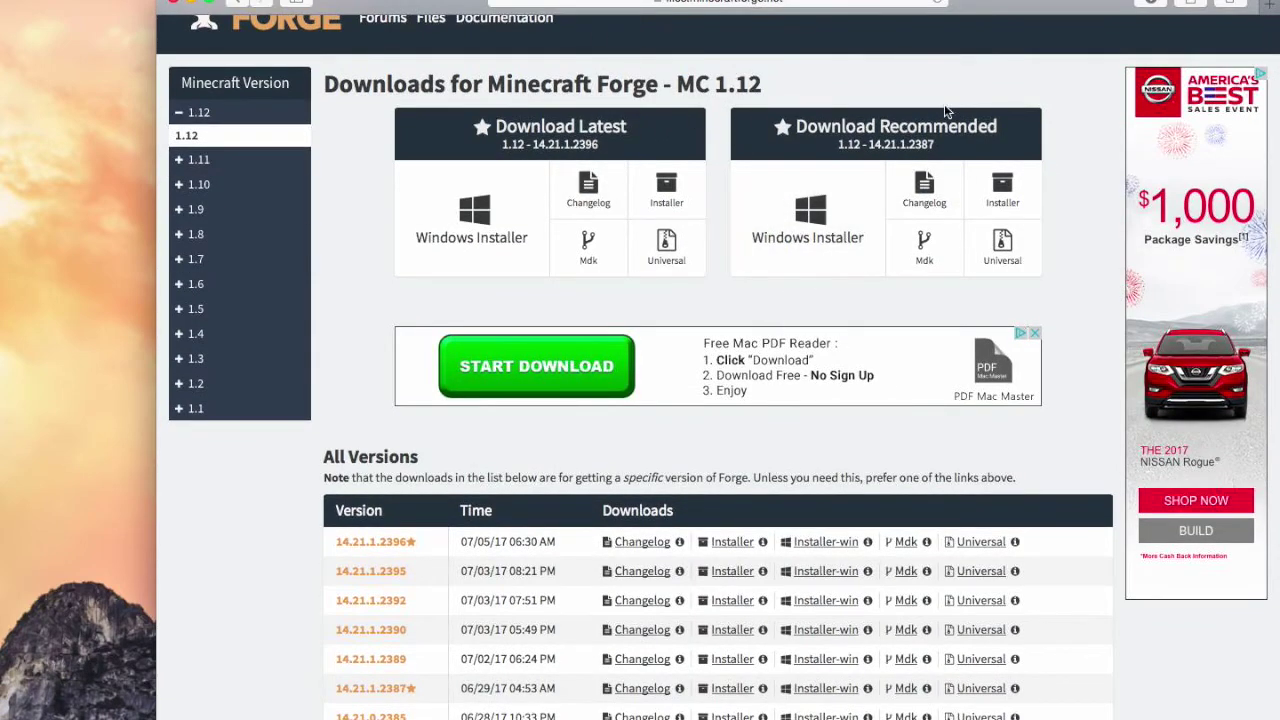
pyautogui.scroll(1, 935, 118)
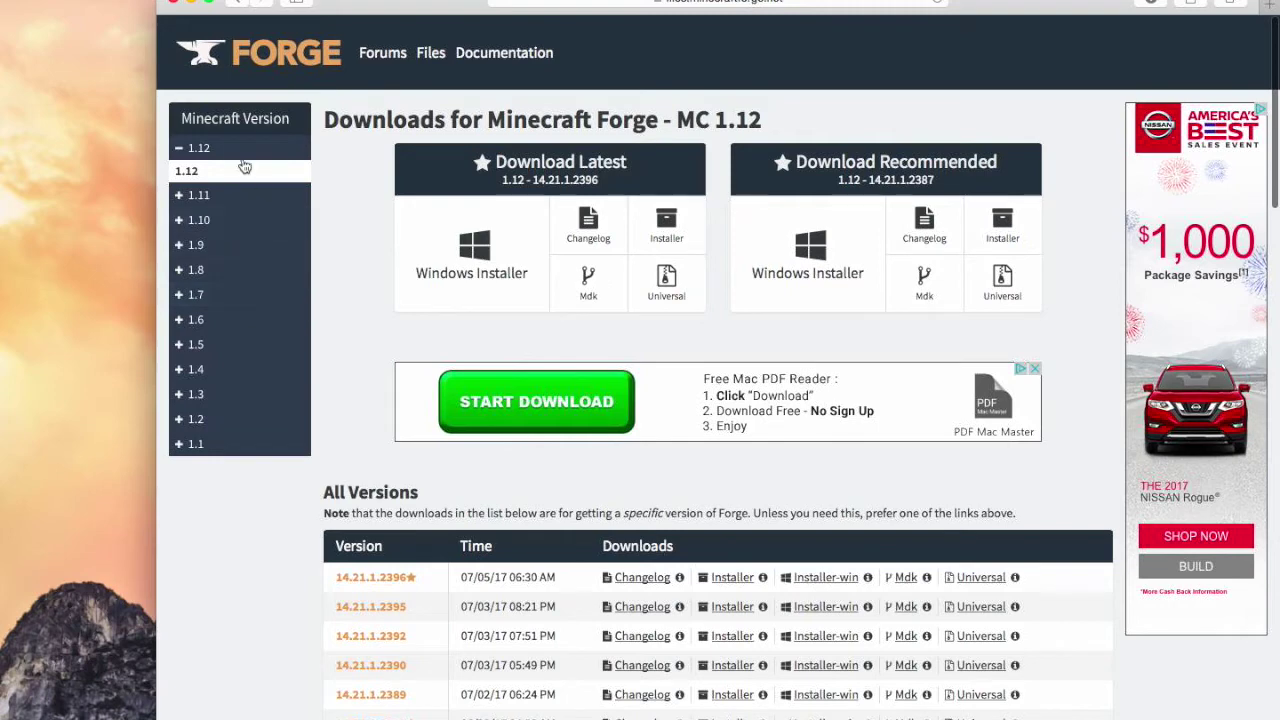
pyautogui.click(240, 195)
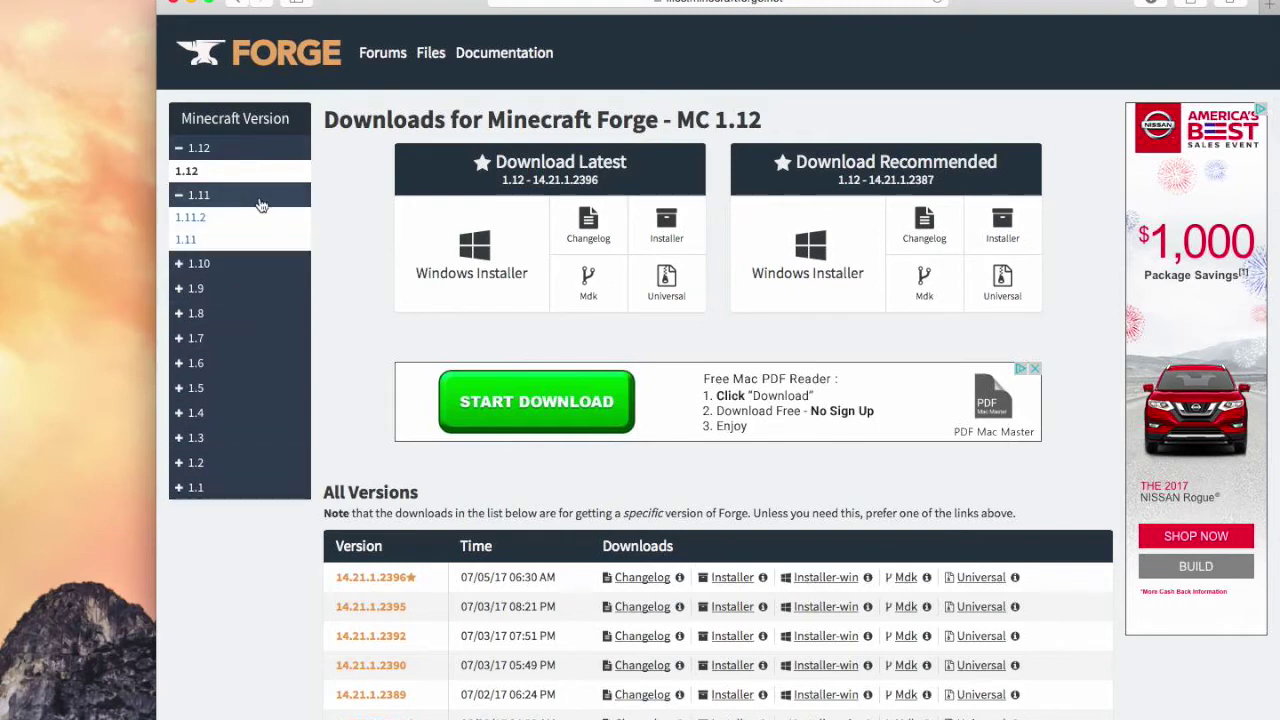
pyautogui.click(256, 218)
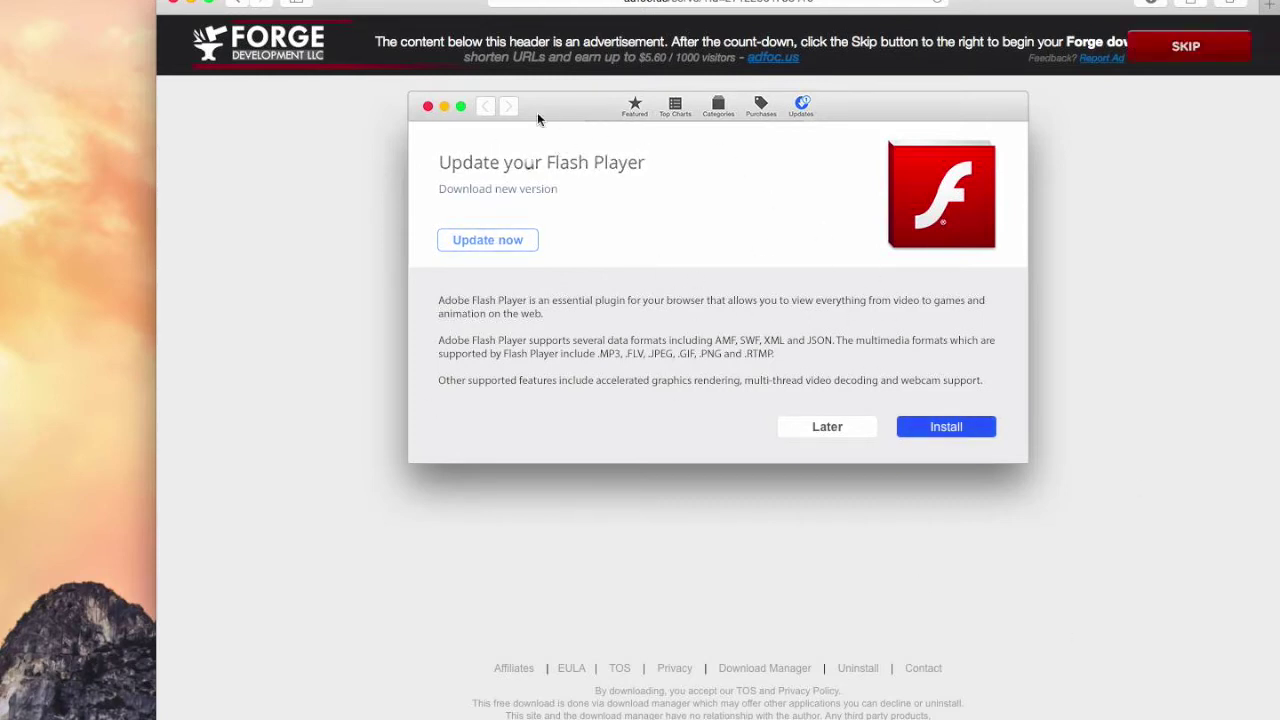
pyautogui.click(1192, 50)
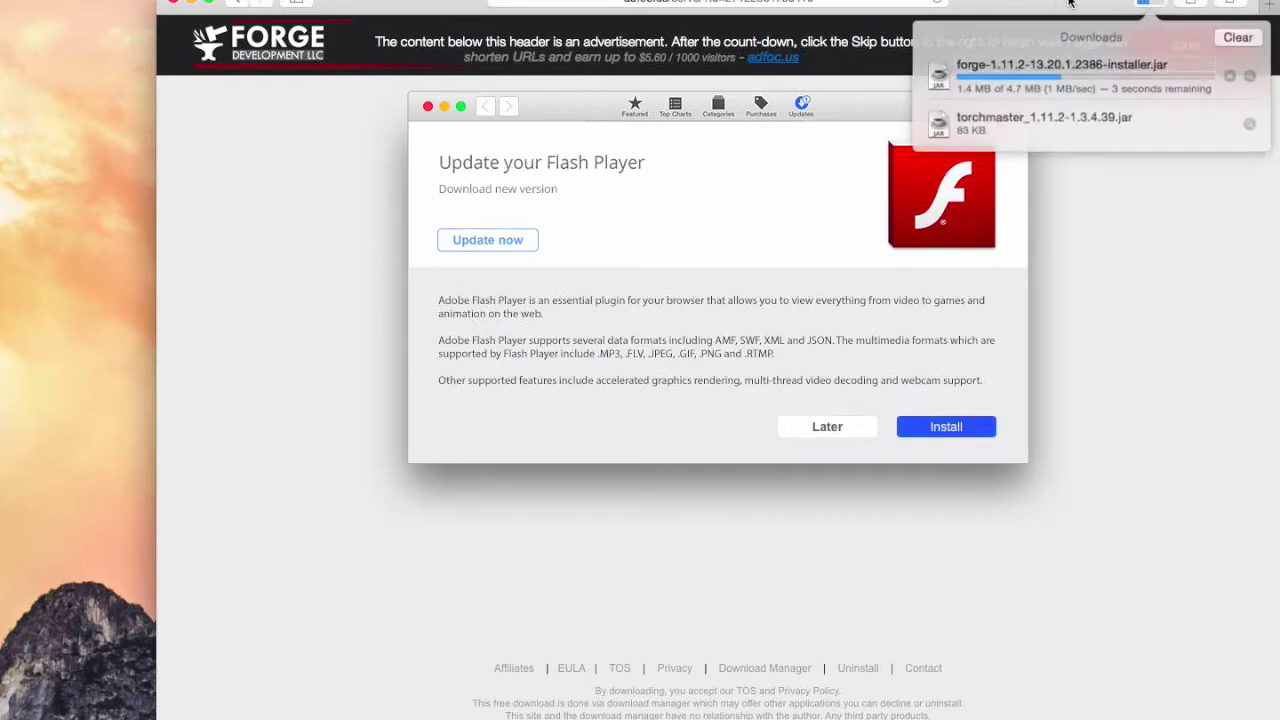
# Move the 1.7.10 folder, CodeChickenCore, Morphing-Mod and remaining old mods from mods to the desktop
pyautogui.moveTo(1044, 3); pyautogui.dragTo(1031, 376)
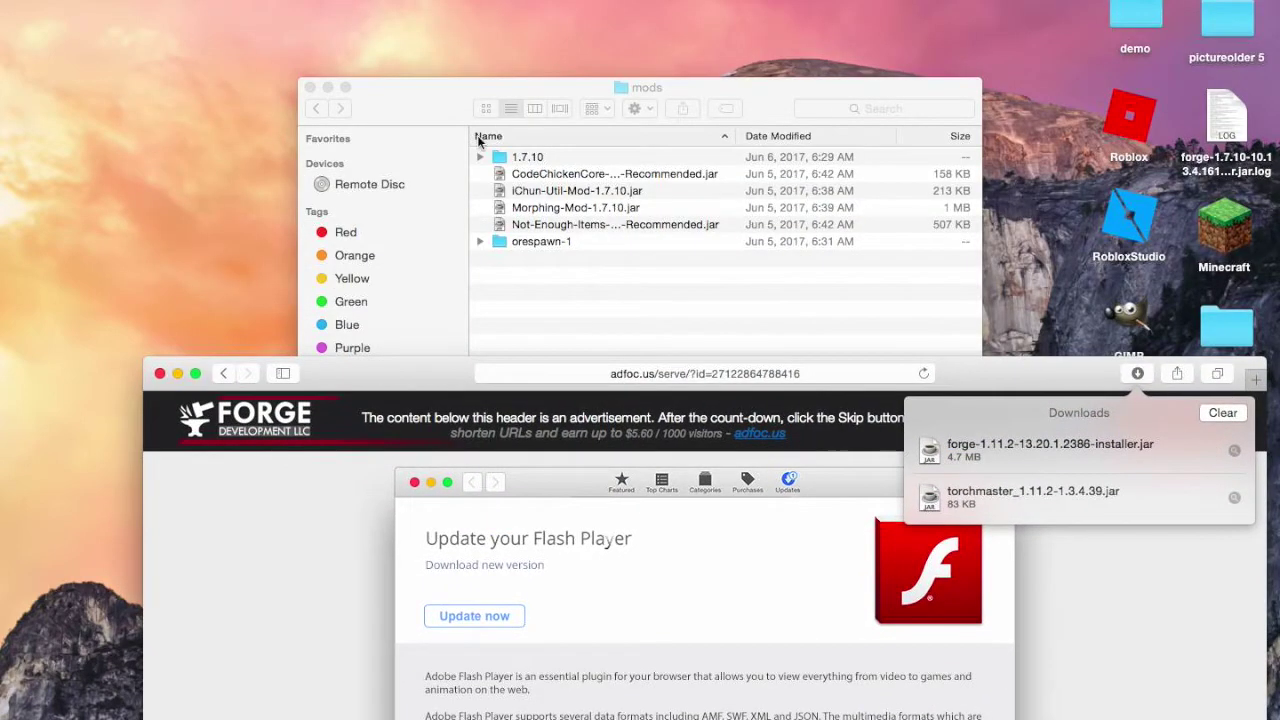
pyautogui.moveTo(505, 157)
pyautogui.mouseDown()
pyautogui.moveTo(603, 22)
pyautogui.moveTo(590, 30)
pyautogui.mouseUp()
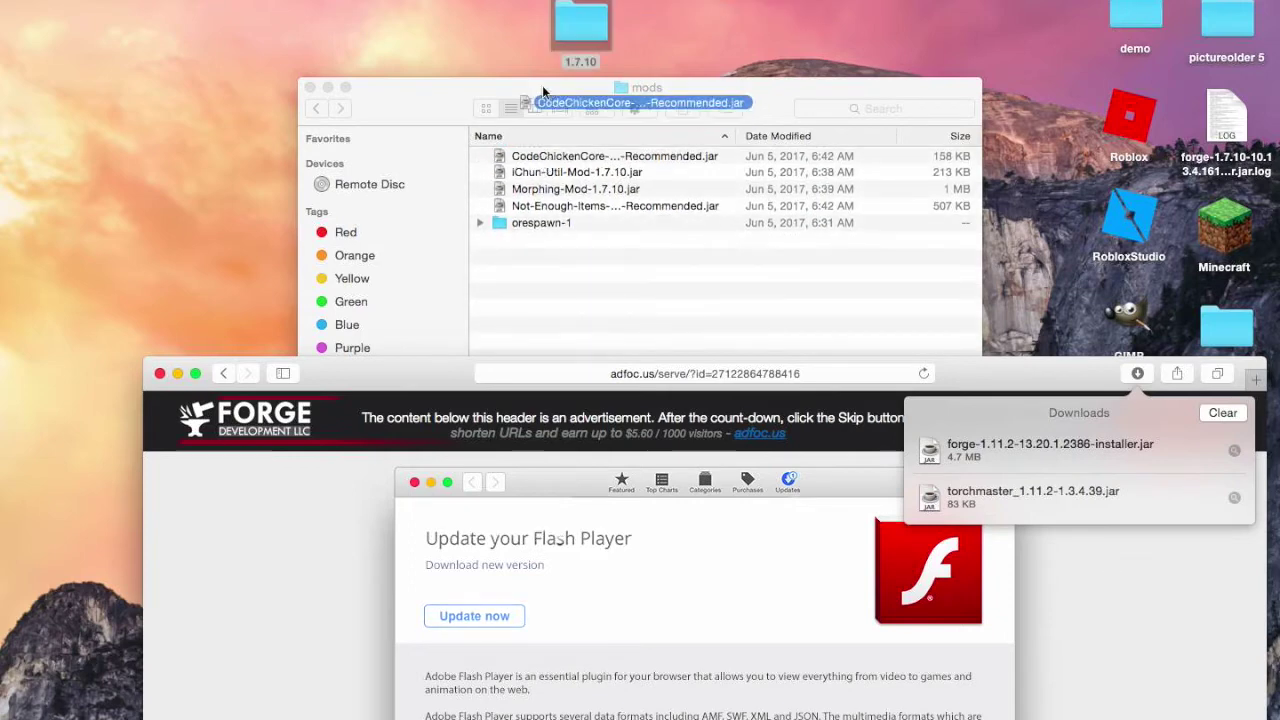
pyautogui.moveTo(560, 157)
pyautogui.mouseDown()
pyautogui.moveTo(313, 40)
pyautogui.moveTo(487, 107)
pyautogui.moveTo(462, 40)
pyautogui.mouseUp()
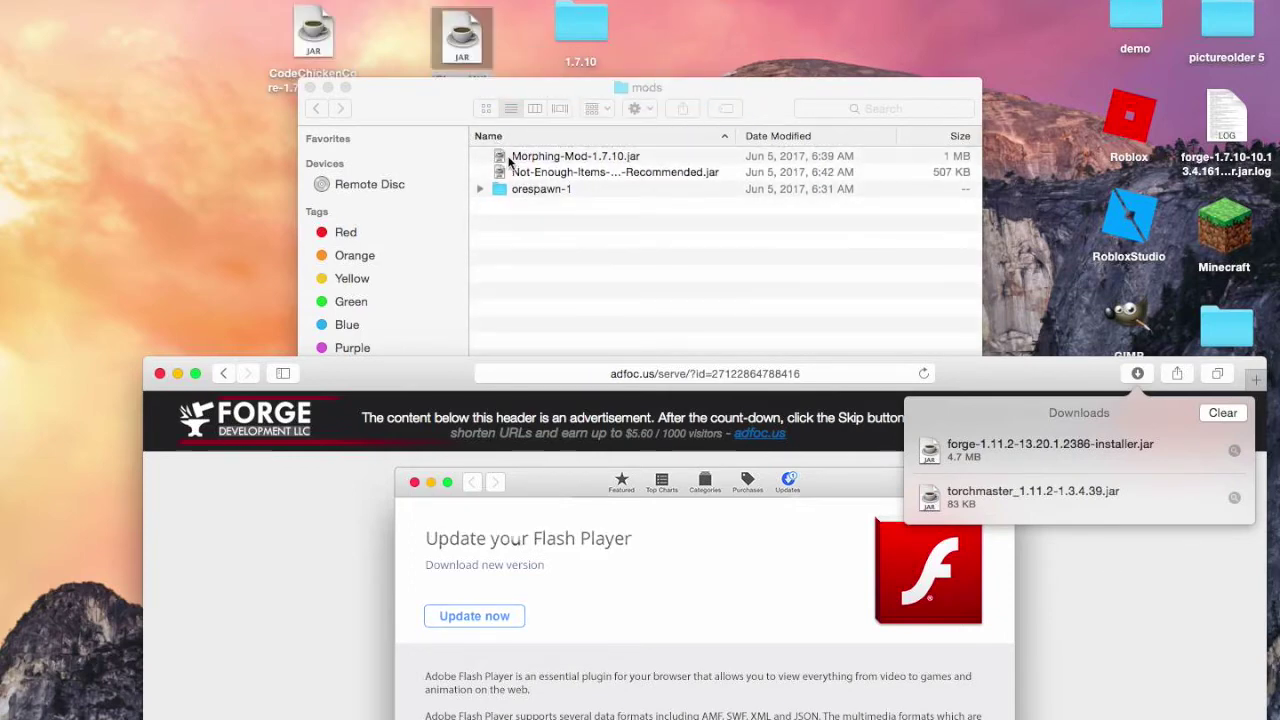
pyautogui.moveTo(522, 156); pyautogui.dragTo(600, 35)
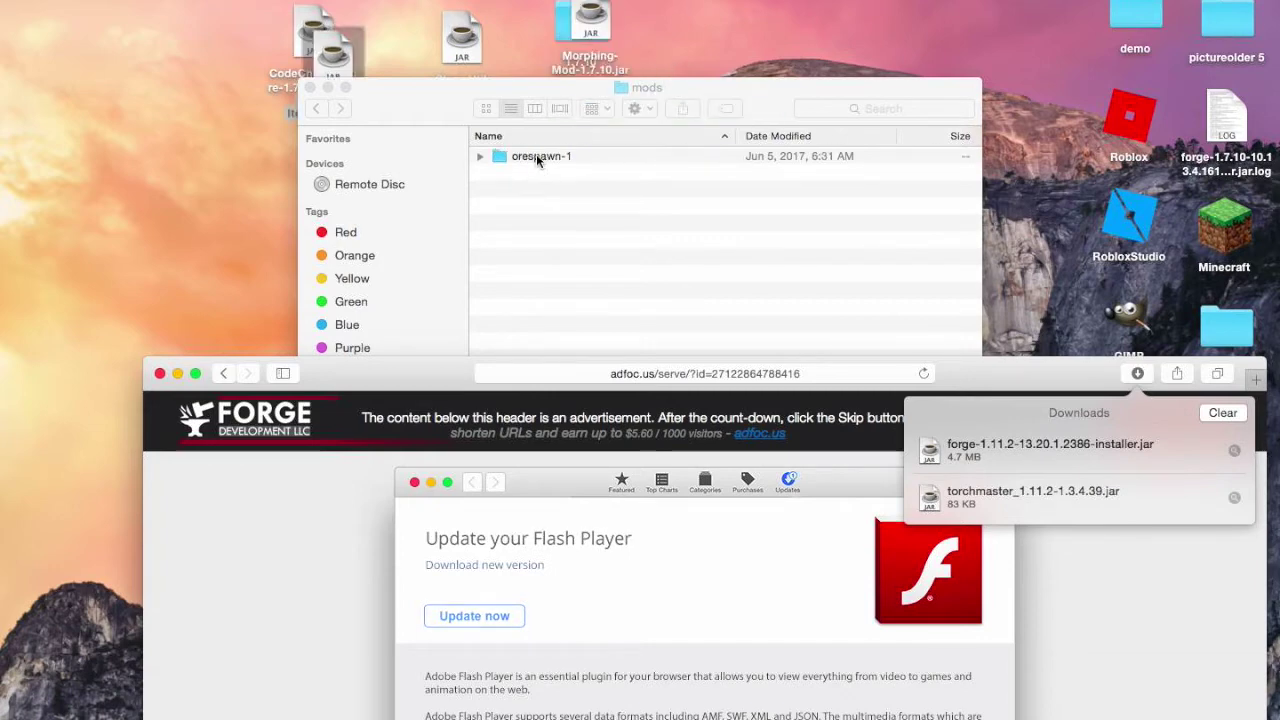
pyautogui.moveTo(536, 157); pyautogui.dragTo(692, 35)
pyautogui.moveTo(773, 105); pyautogui.dragTo(483, 27)
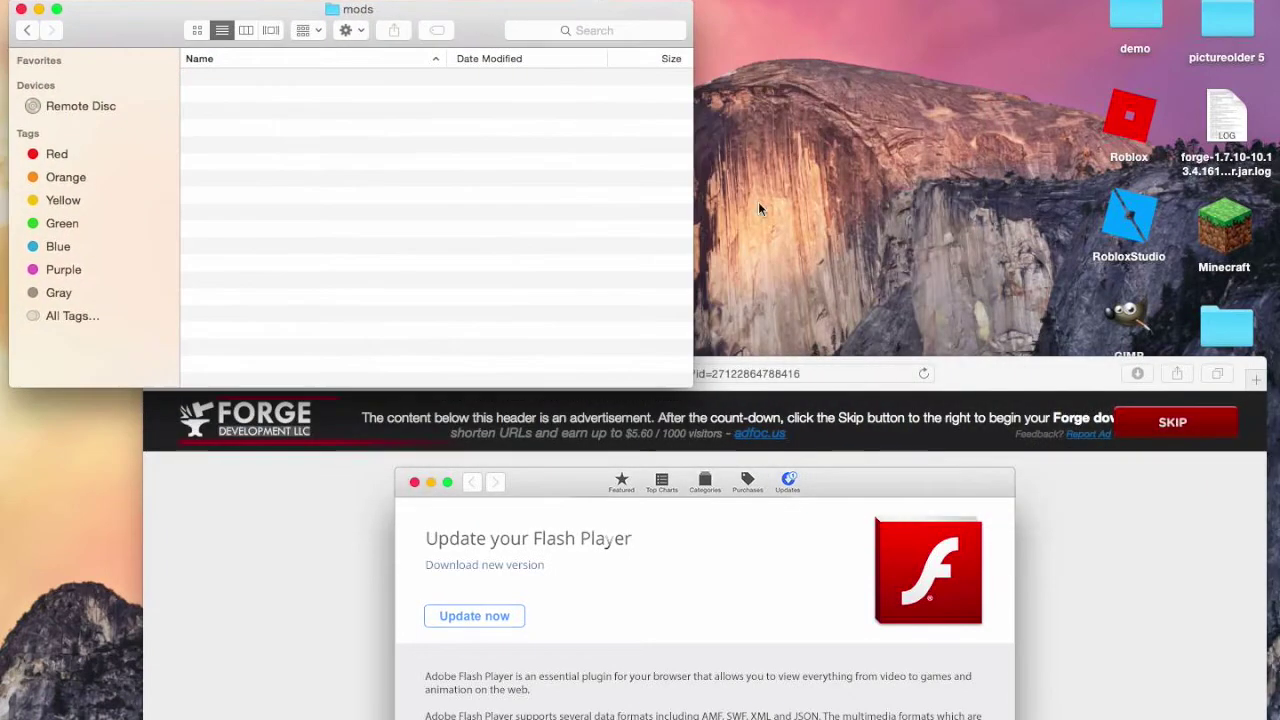
pyautogui.click(962, 370)
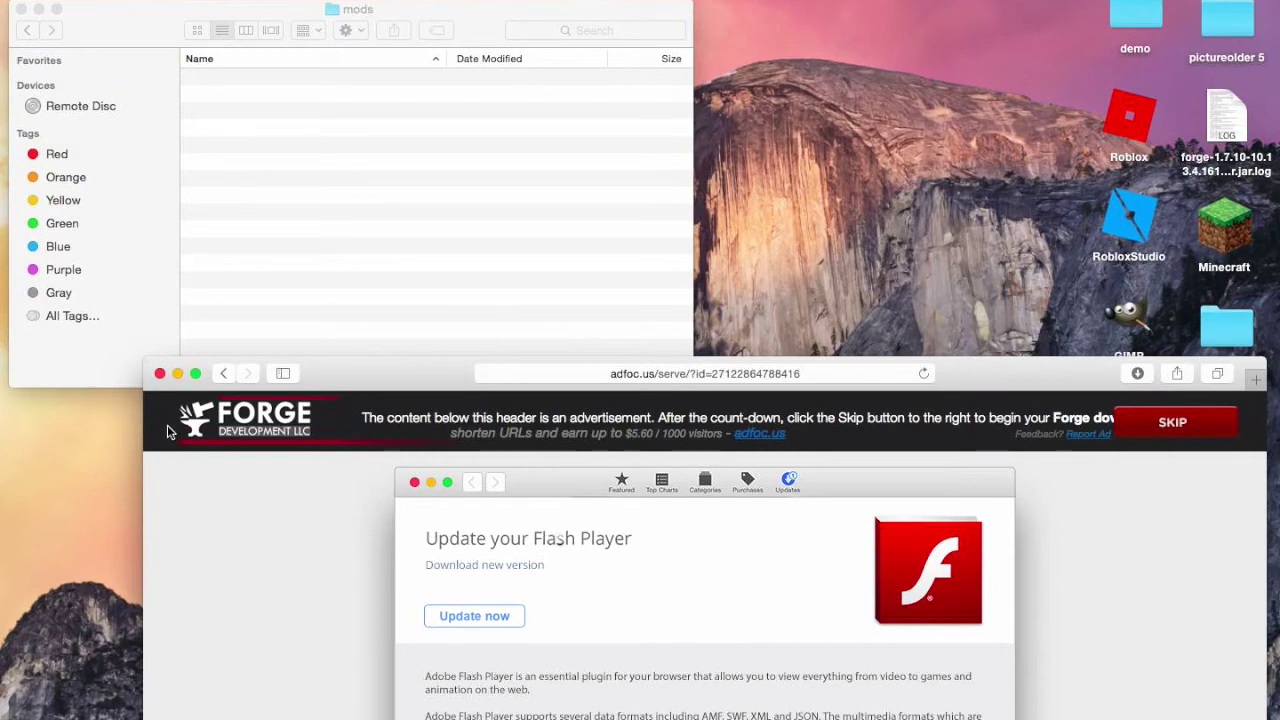
# Copy forge-1.11.2-13.20.1.2386-installer.jar from Safari's downloads onto the desktop
pyautogui.click(160, 374)
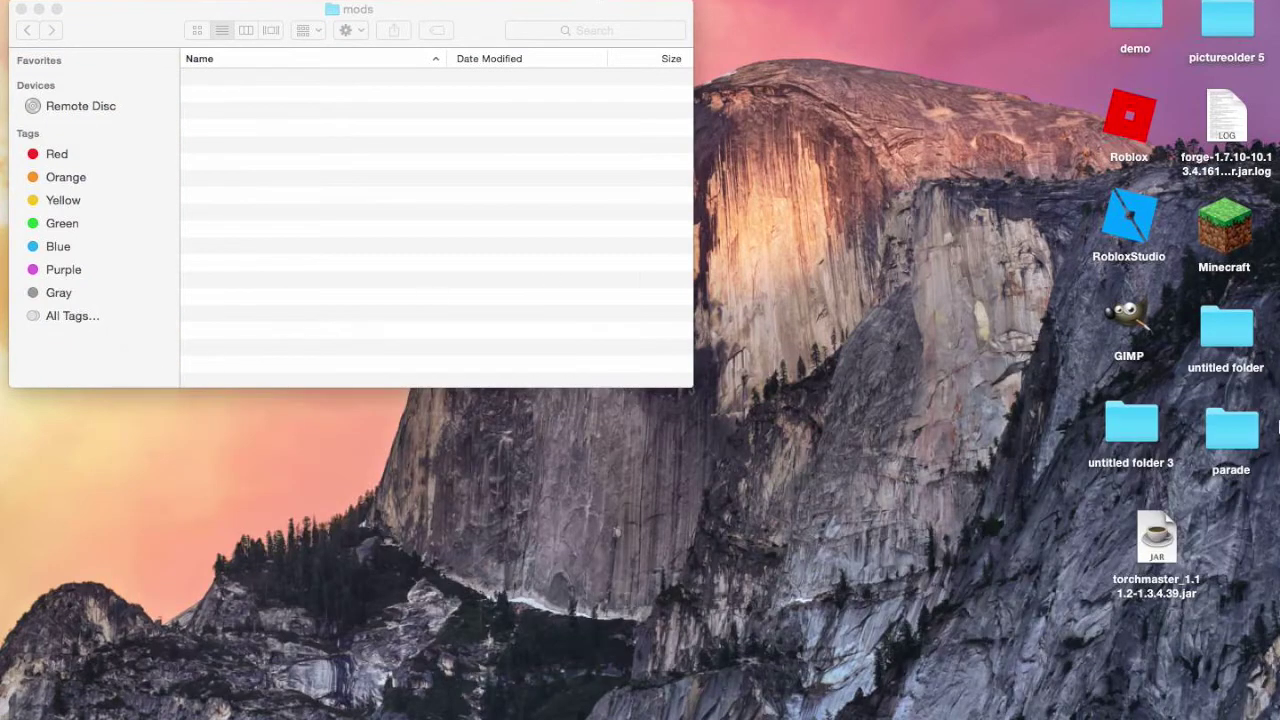
pyautogui.moveTo(848, 710)
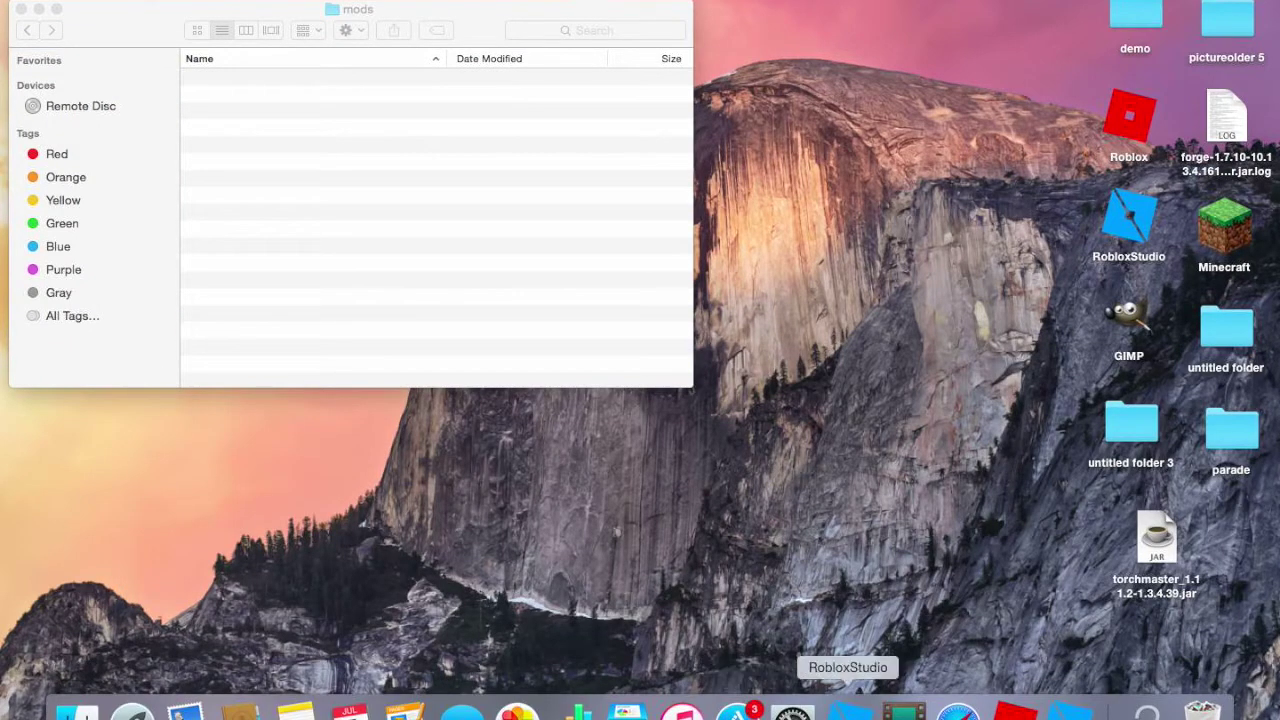
pyautogui.click(957, 710)
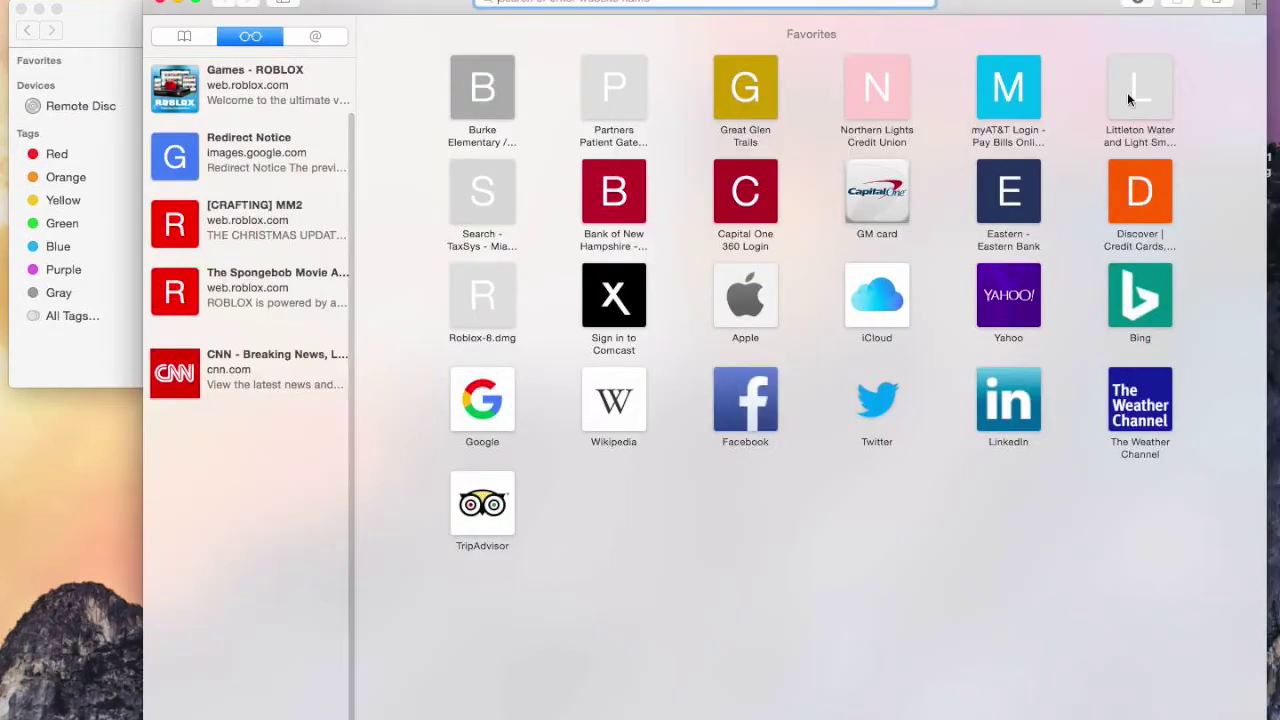
pyautogui.click(1135, 5)
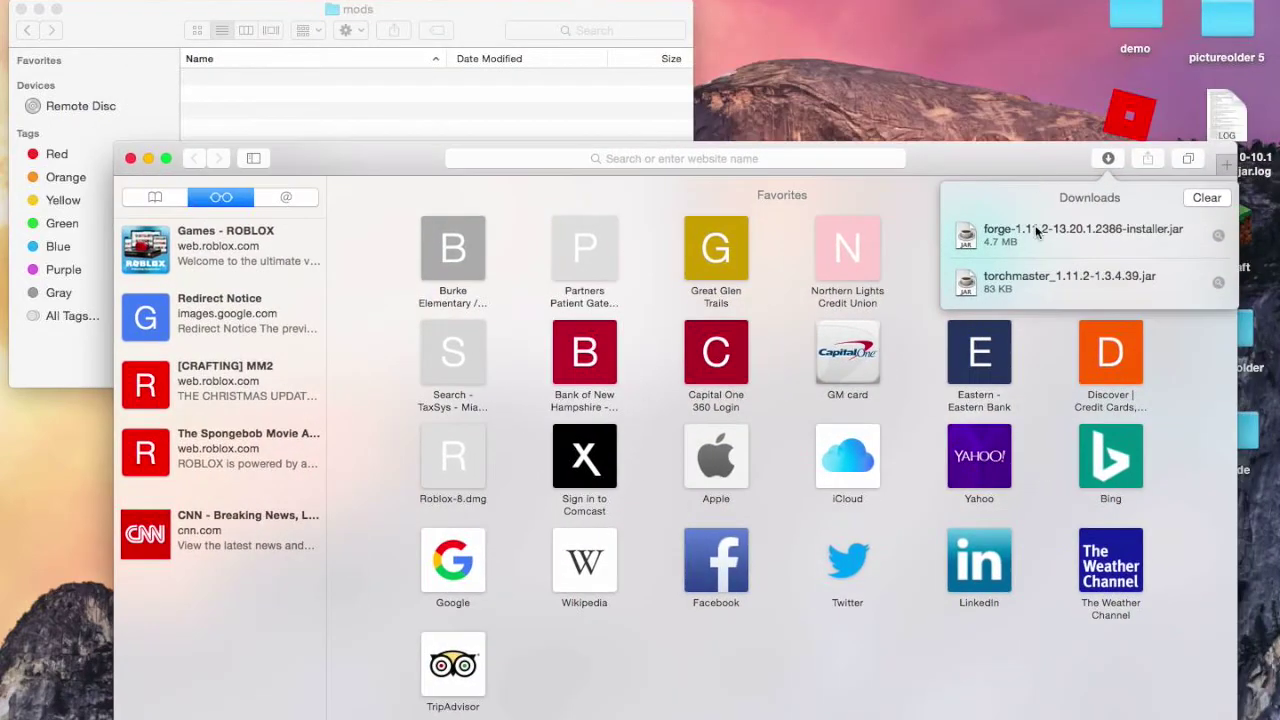
pyautogui.moveTo(1050, 235); pyautogui.dragTo(1010, 104)
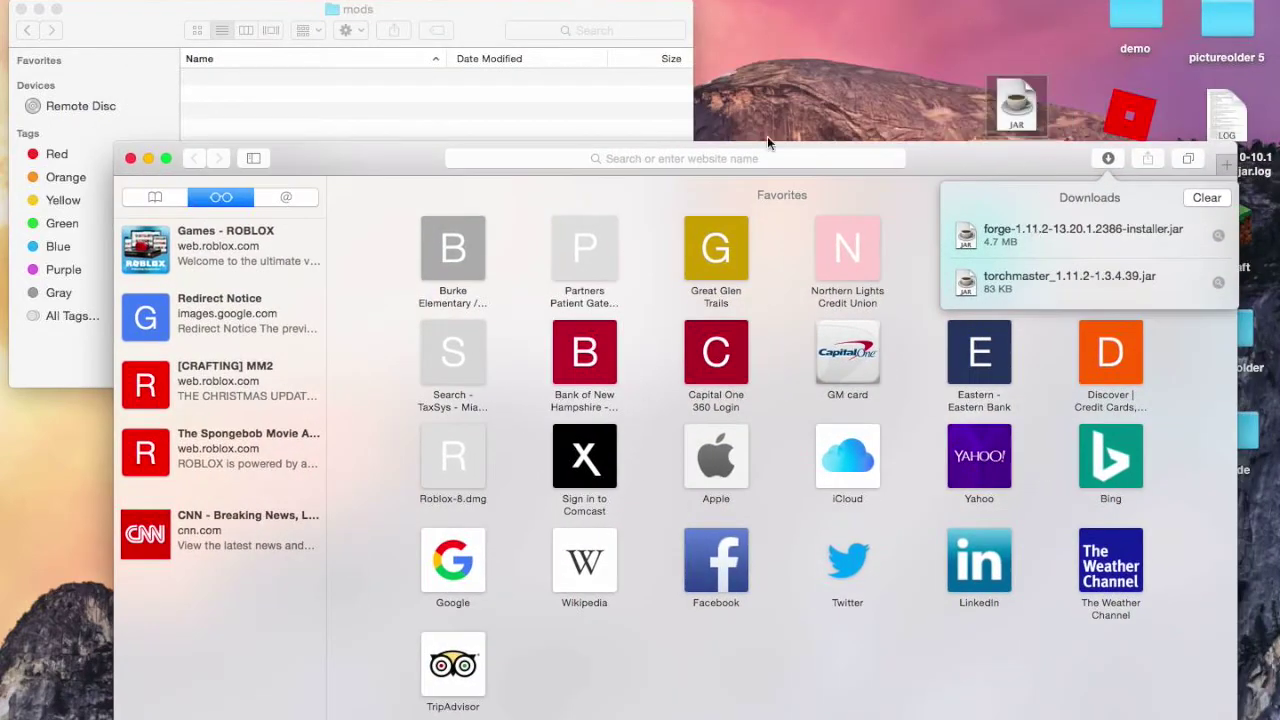
# Close Safari and open the Forge installer jar from the desktop, confirming the prompt
pyautogui.click(129, 158)
pyautogui.doubleClick(1030, 127)
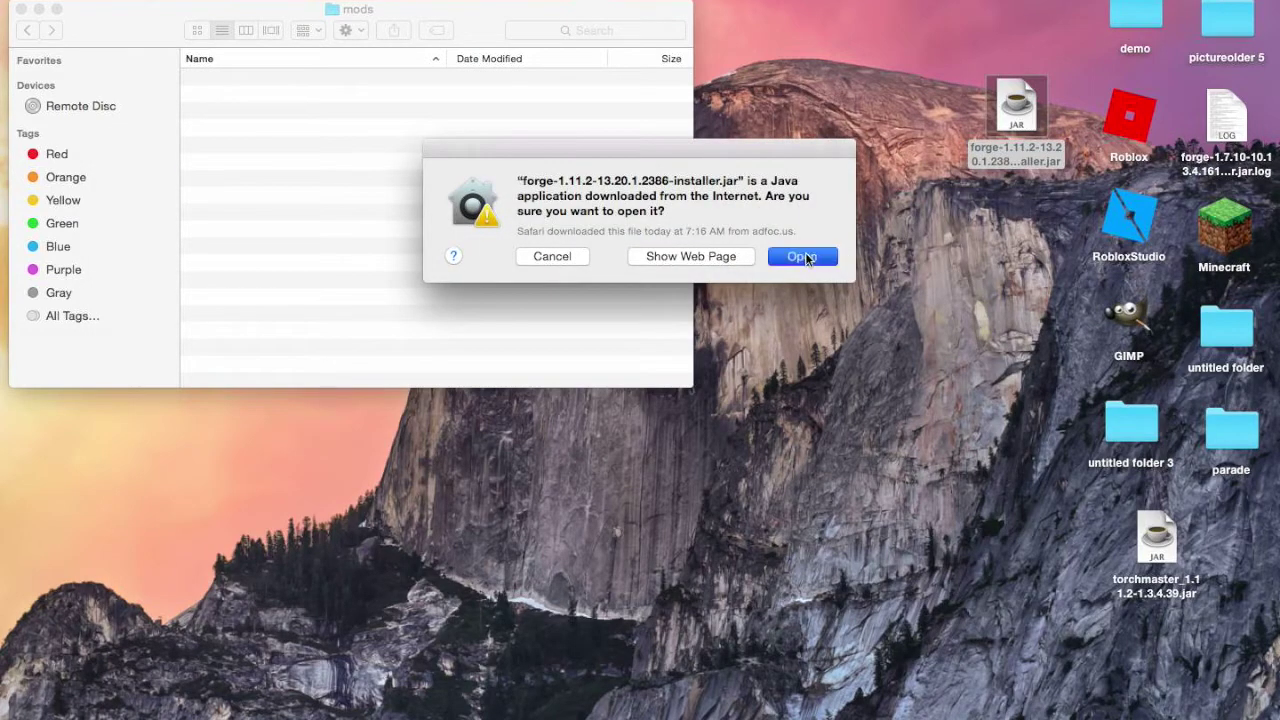
pyautogui.click(805, 256)
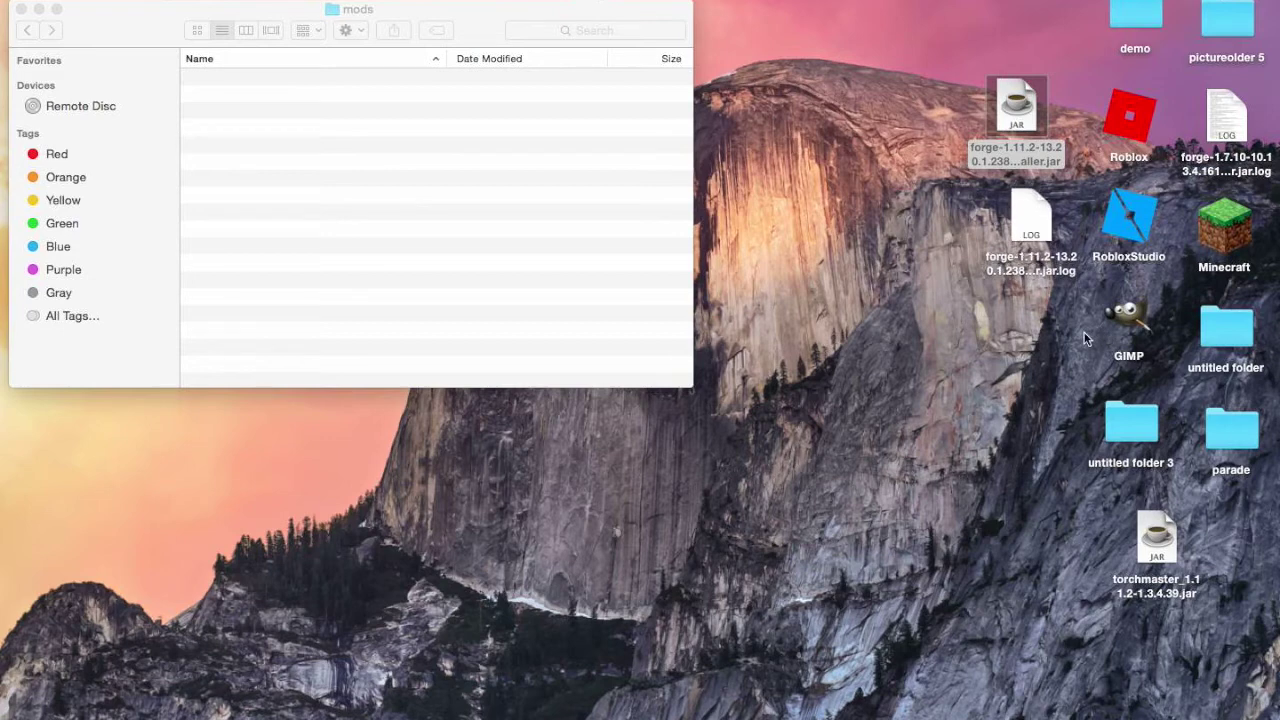
# Install the Forge 1.11.2-13.20.1.2386 client profile into the Minecraft launcher
pyautogui.moveTo(1035, 230)
pyautogui.mouseDown()
pyautogui.moveTo(1147, 92)
pyautogui.moveTo(1072, 48)
pyautogui.mouseUp()
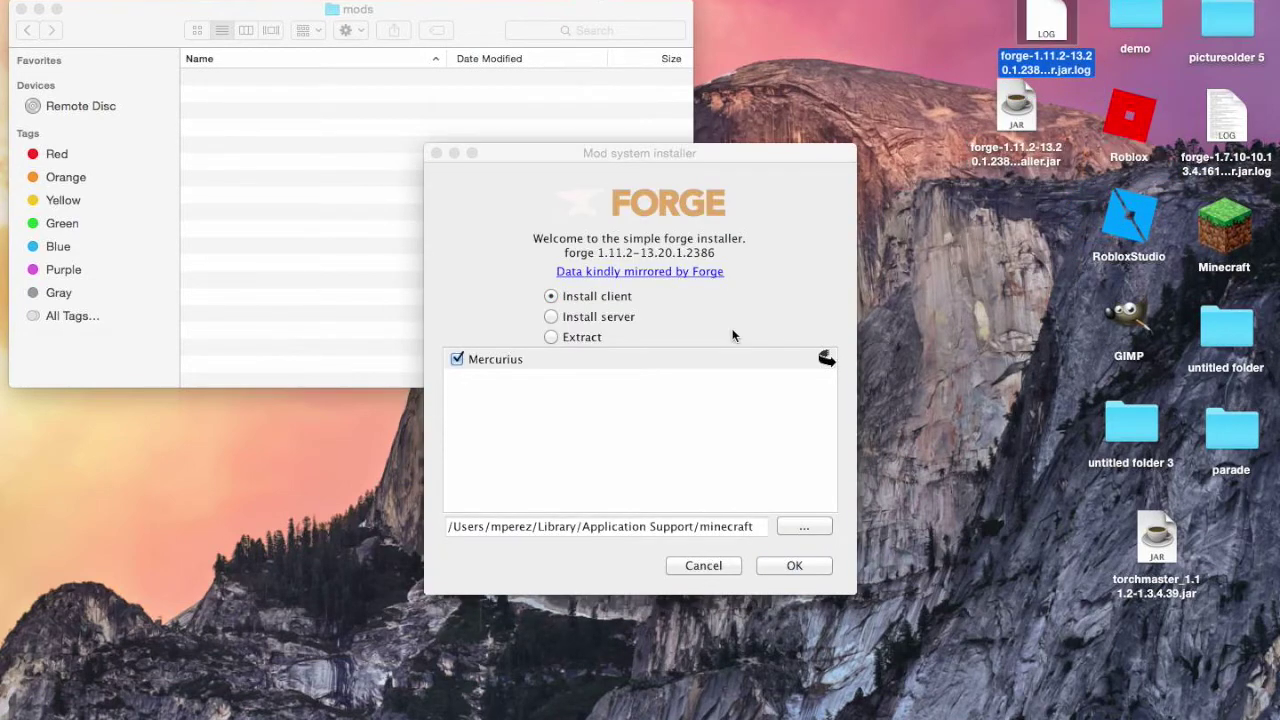
pyautogui.click(593, 300)
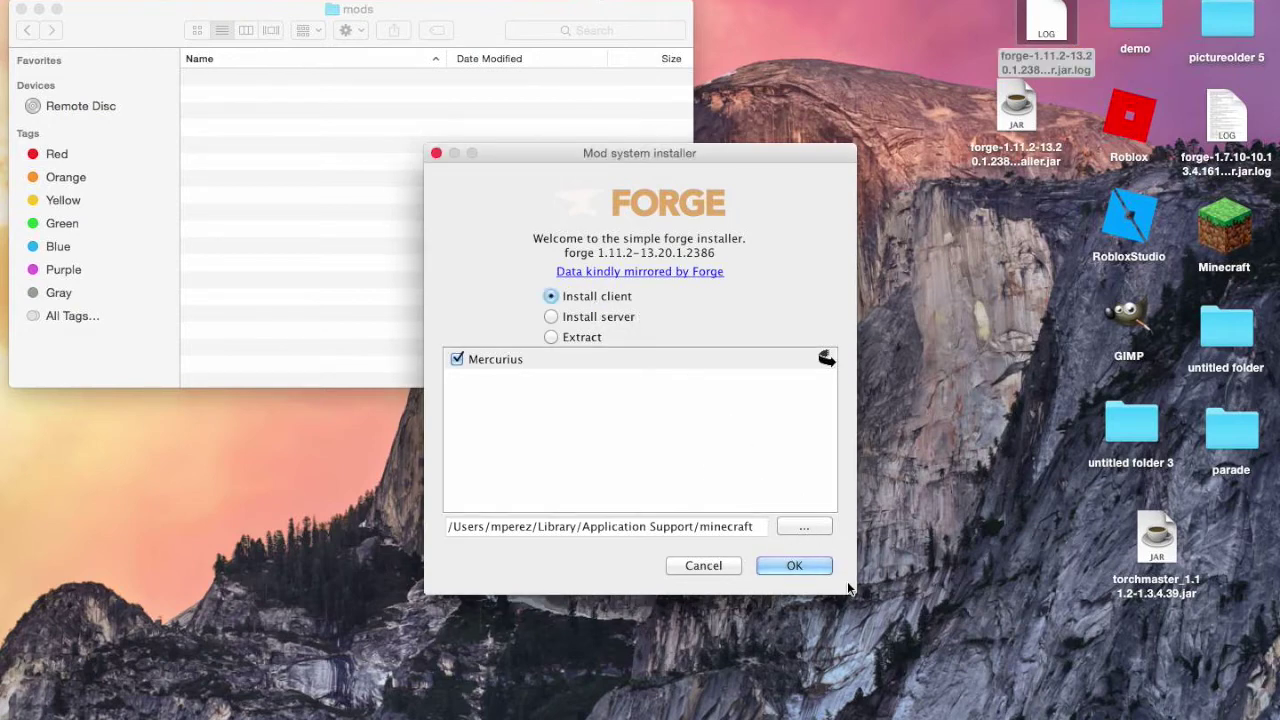
pyautogui.click(800, 566)
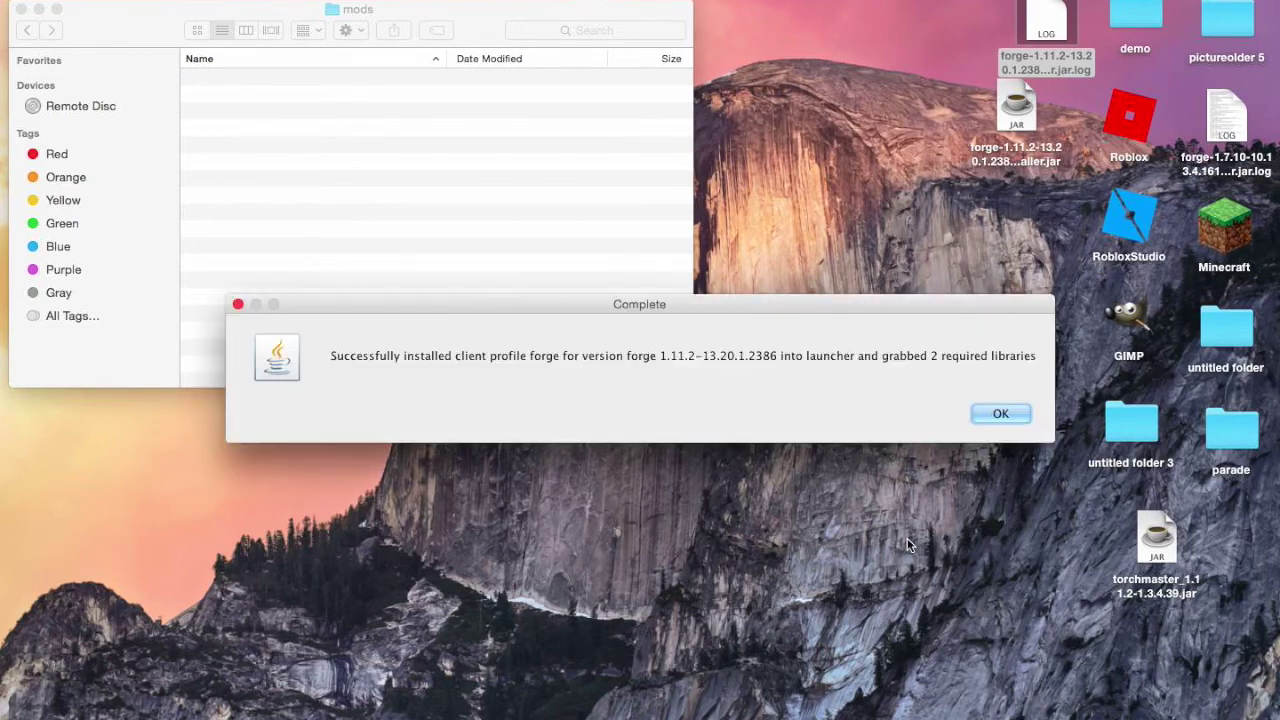
# Dismiss the Forge success message, add the TorchMaster jar to mods, and close that folder
pyautogui.click(1000, 414)
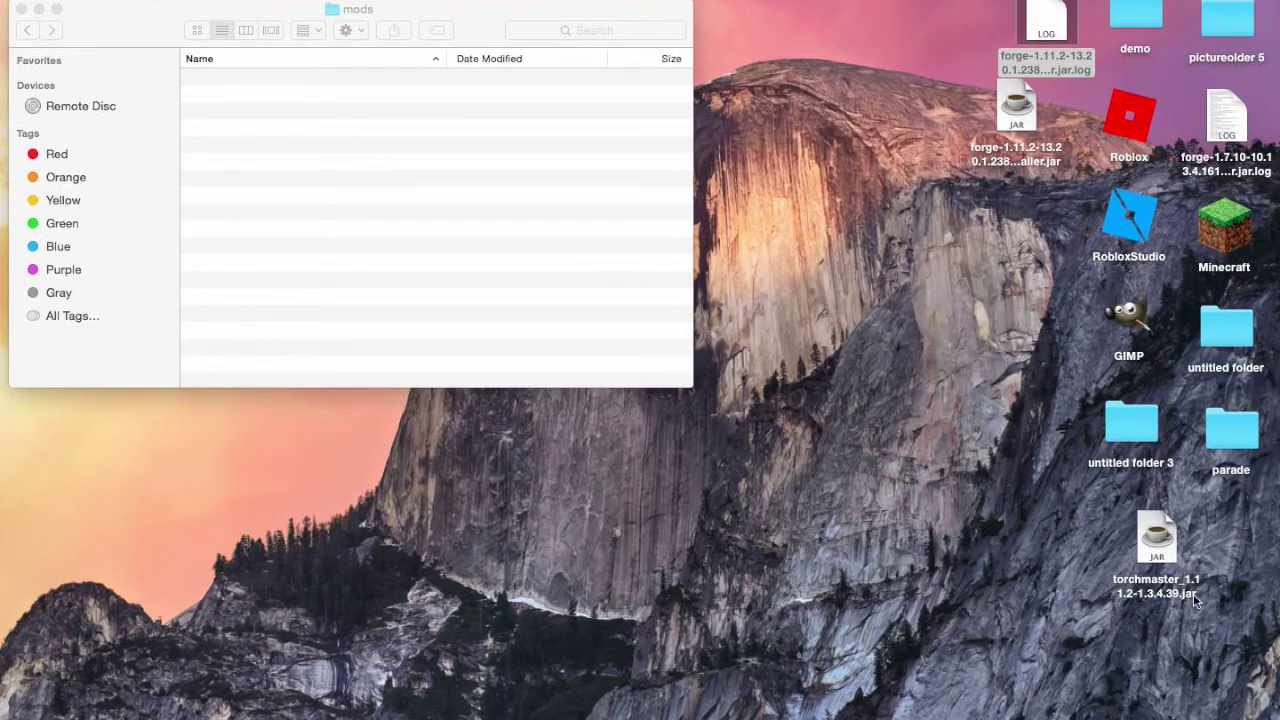
pyautogui.moveTo(1156, 540); pyautogui.dragTo(660, 120)
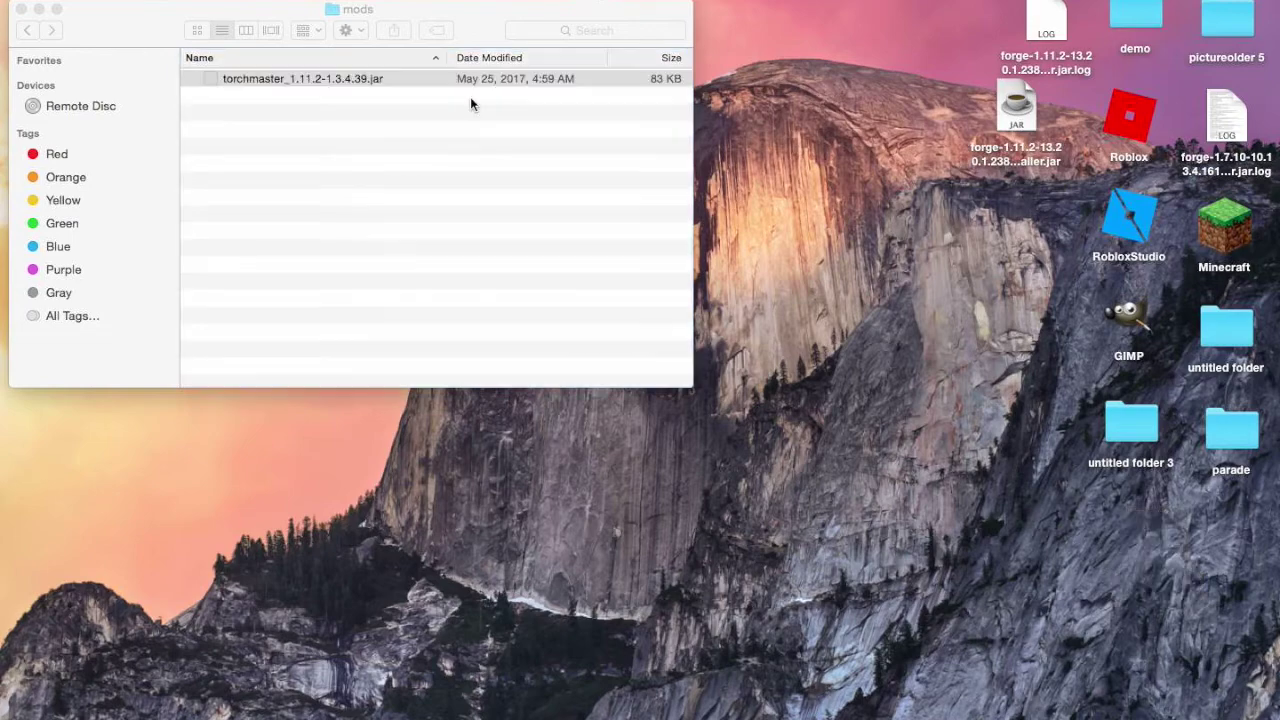
pyautogui.moveTo(140, 17); pyautogui.dragTo(447, 200)
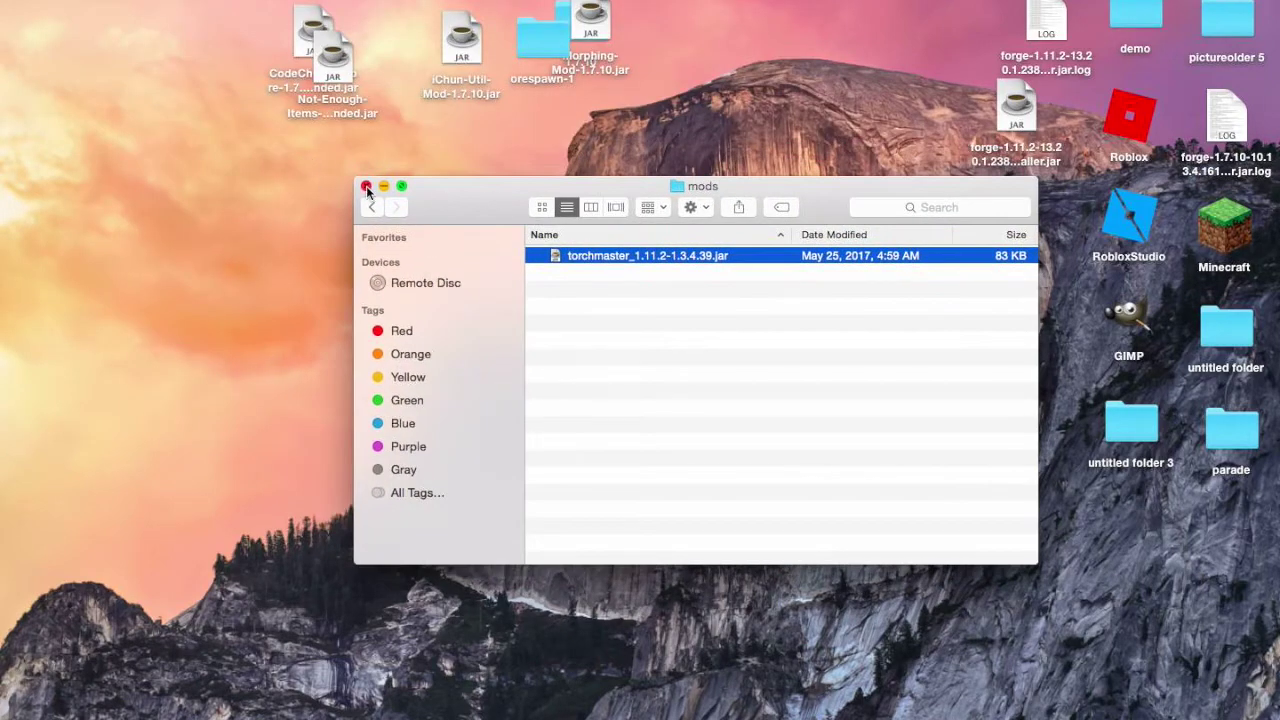
pyautogui.click(366, 187)
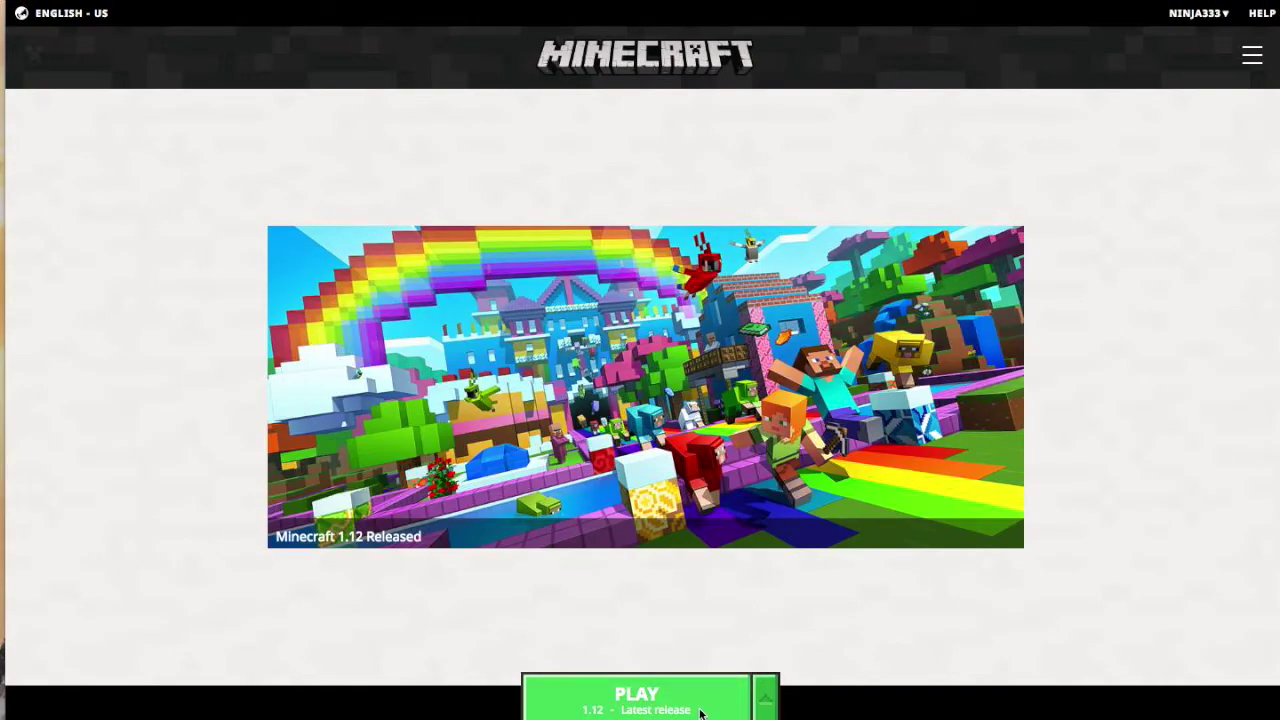
# Select the forge 1.11.2 profile in the launcher and start the game
pyautogui.click(766, 703)
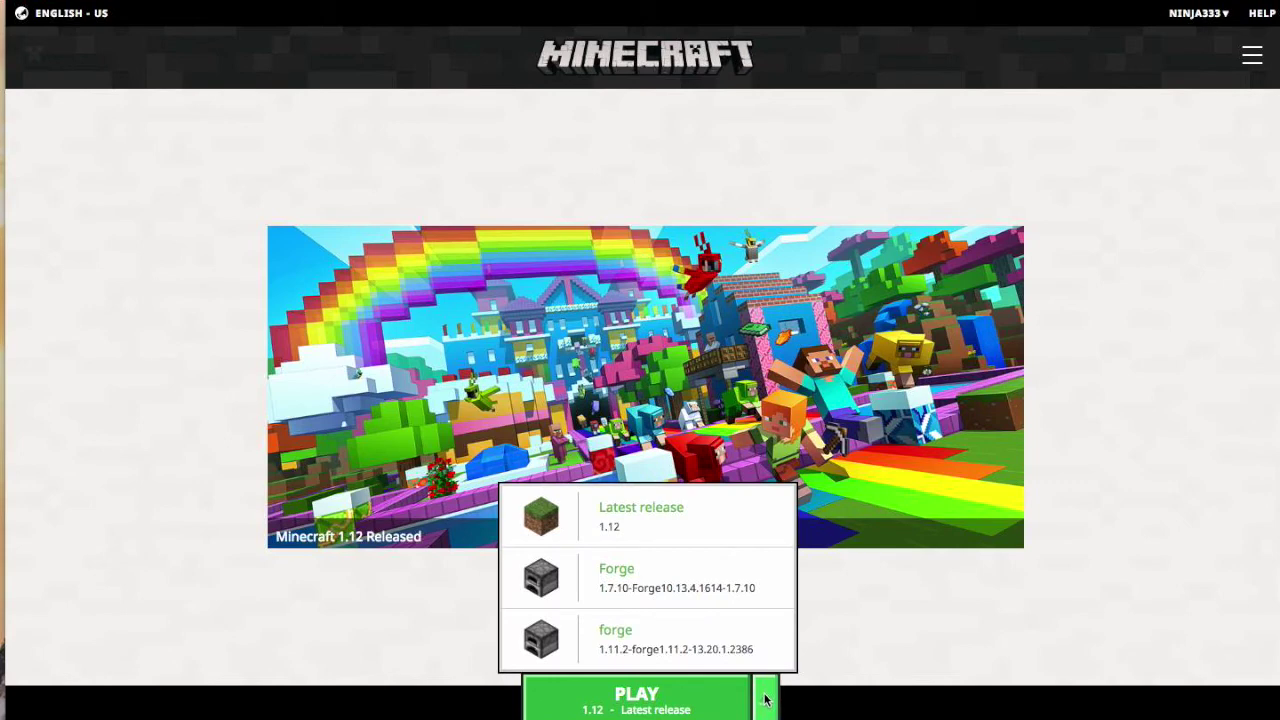
pyautogui.click(673, 643)
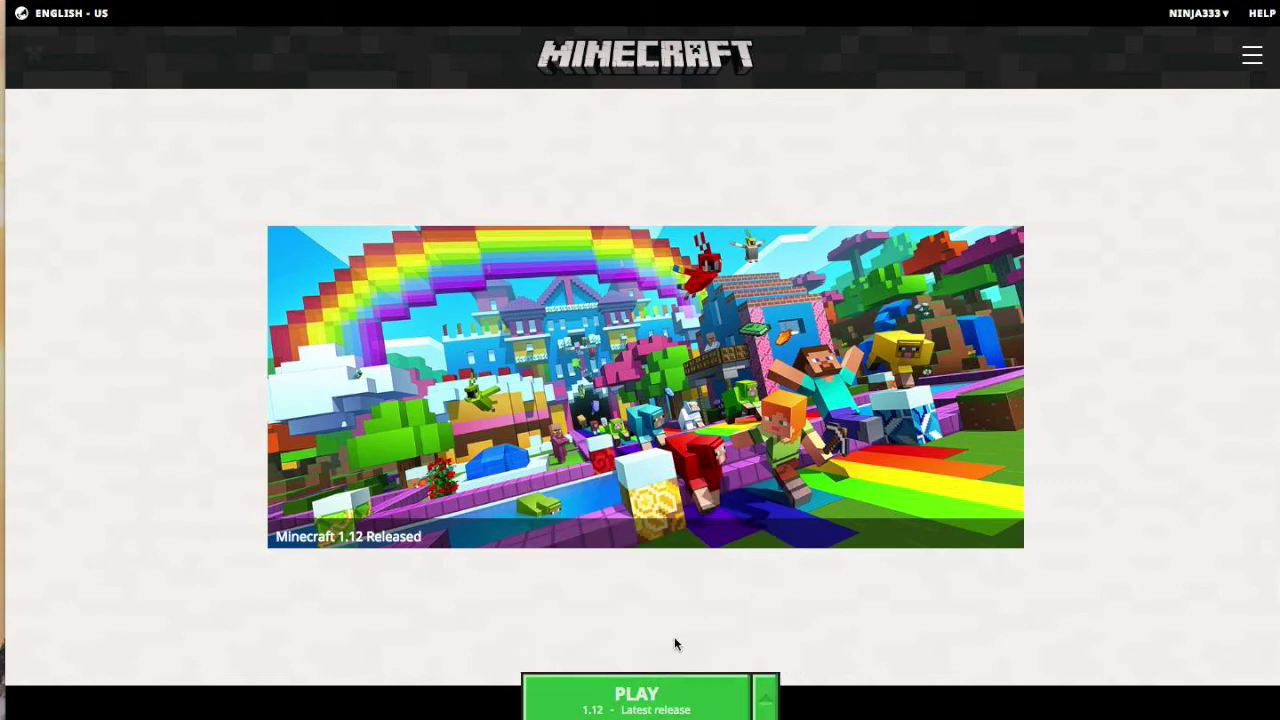
pyautogui.click(663, 697)
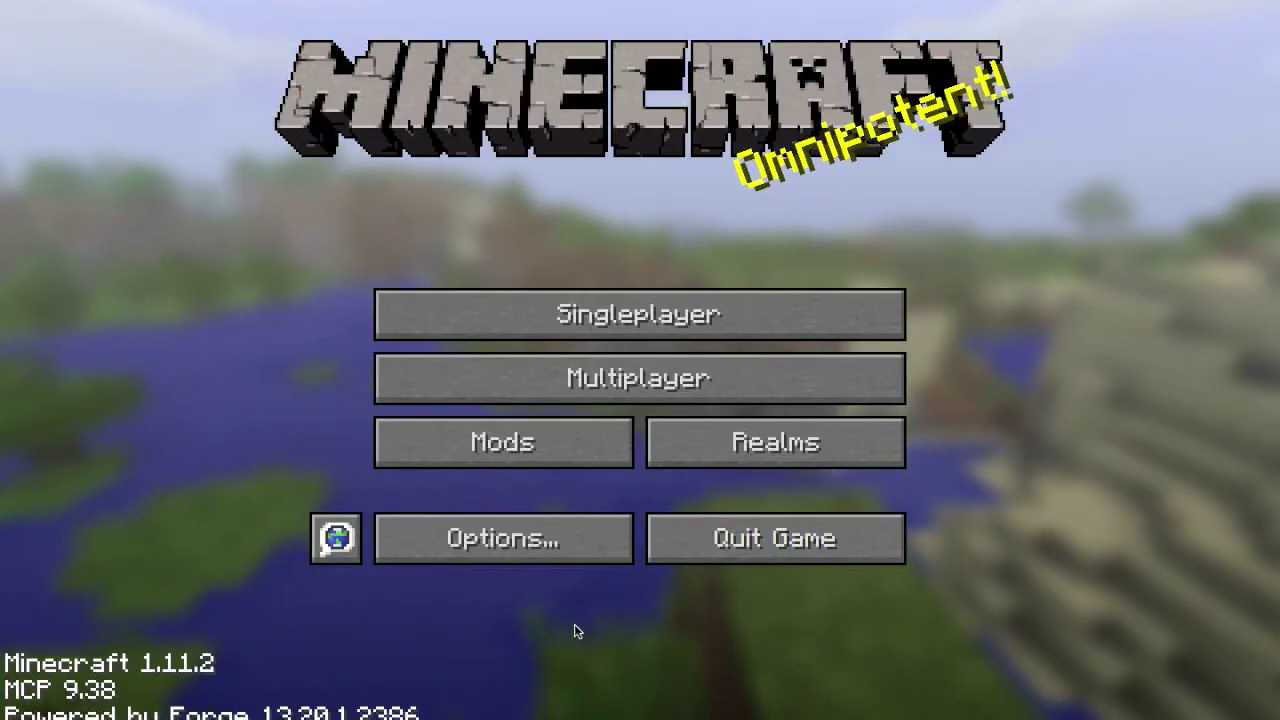
# Browse the Mods list entries down to TorchMaster 1.3.4.39
pyautogui.click(593, 428)
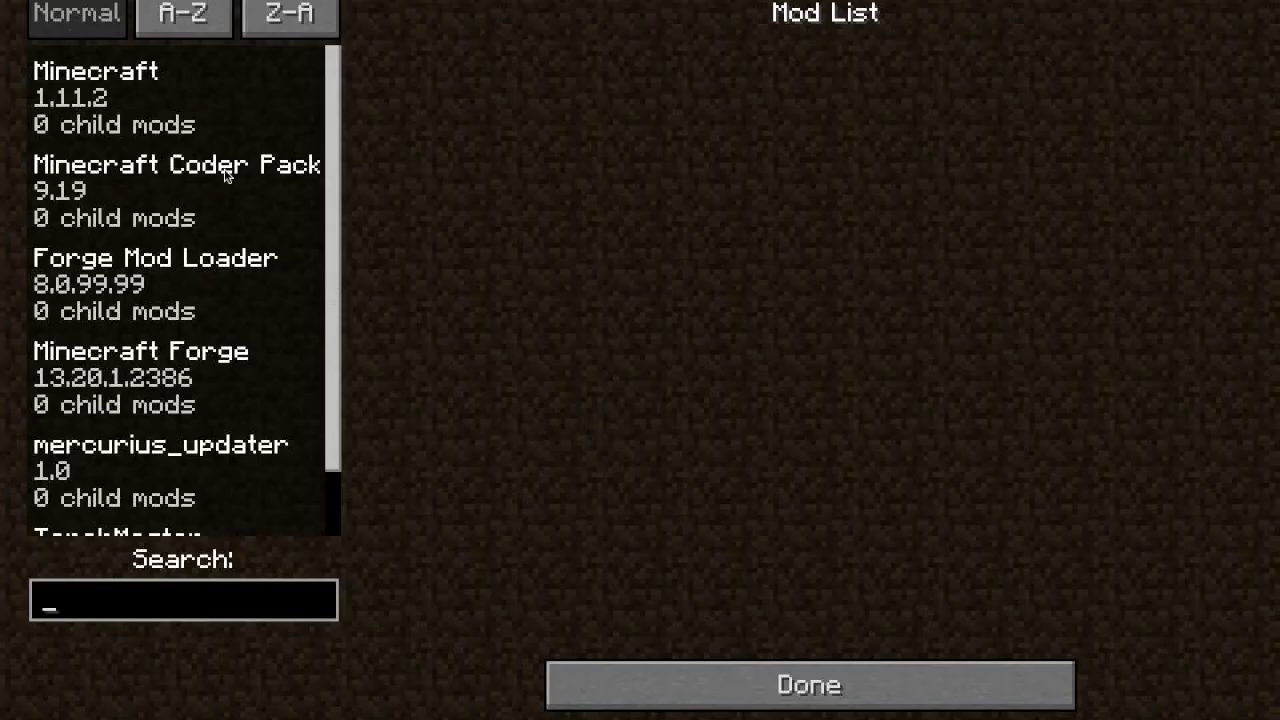
pyautogui.click(176, 92)
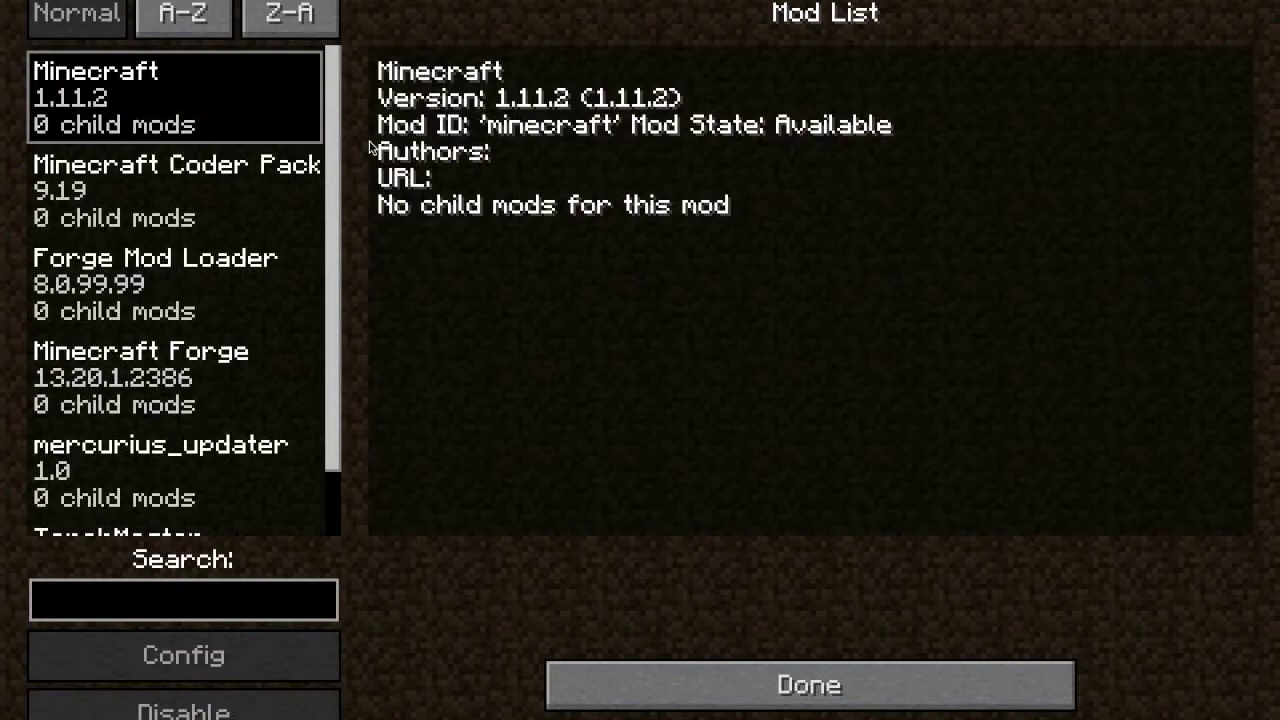
pyautogui.moveTo(343, 215); pyautogui.dragTo(347, 263)
pyautogui.click(168, 142)
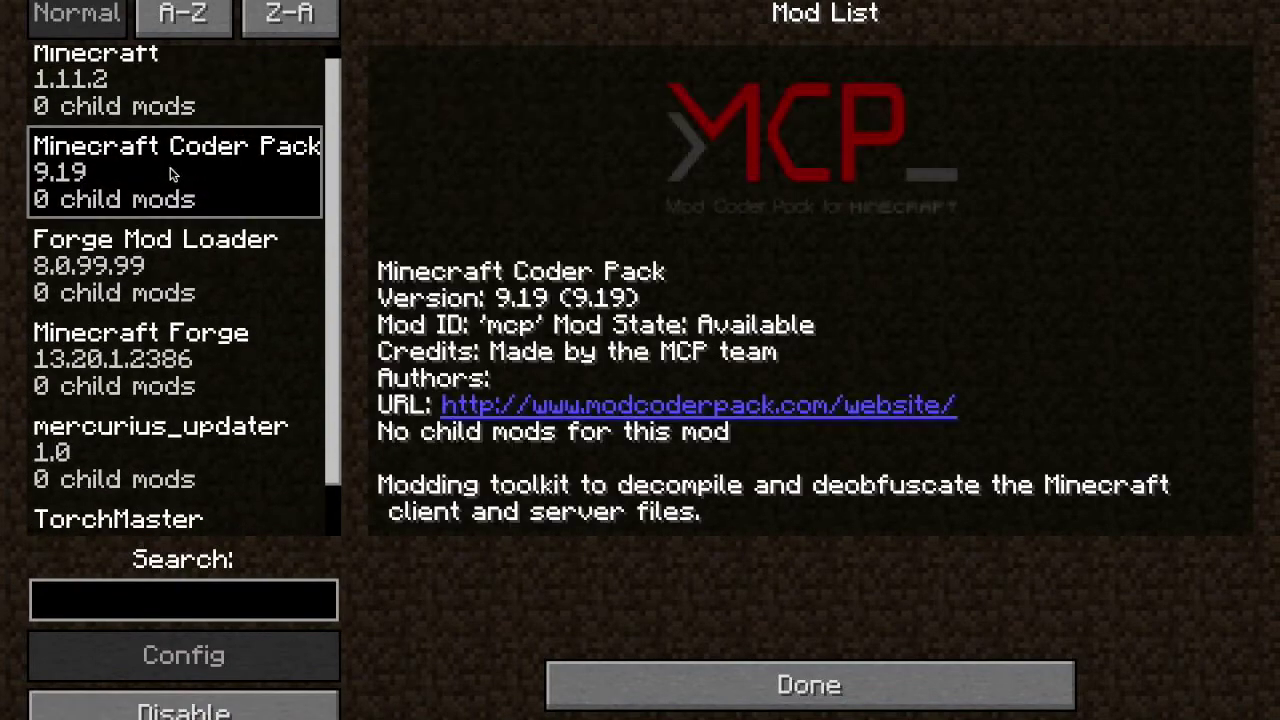
pyautogui.click(200, 240)
pyautogui.click(215, 335)
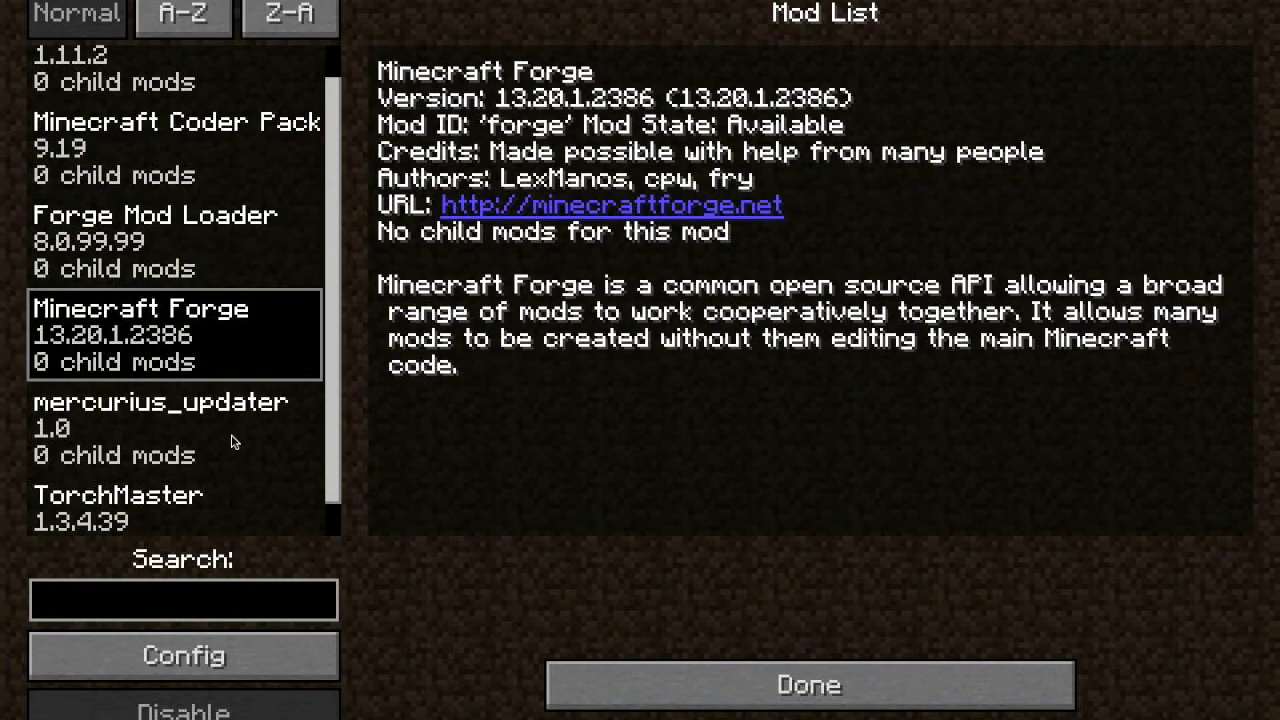
pyautogui.click(232, 442)
pyautogui.click(182, 497)
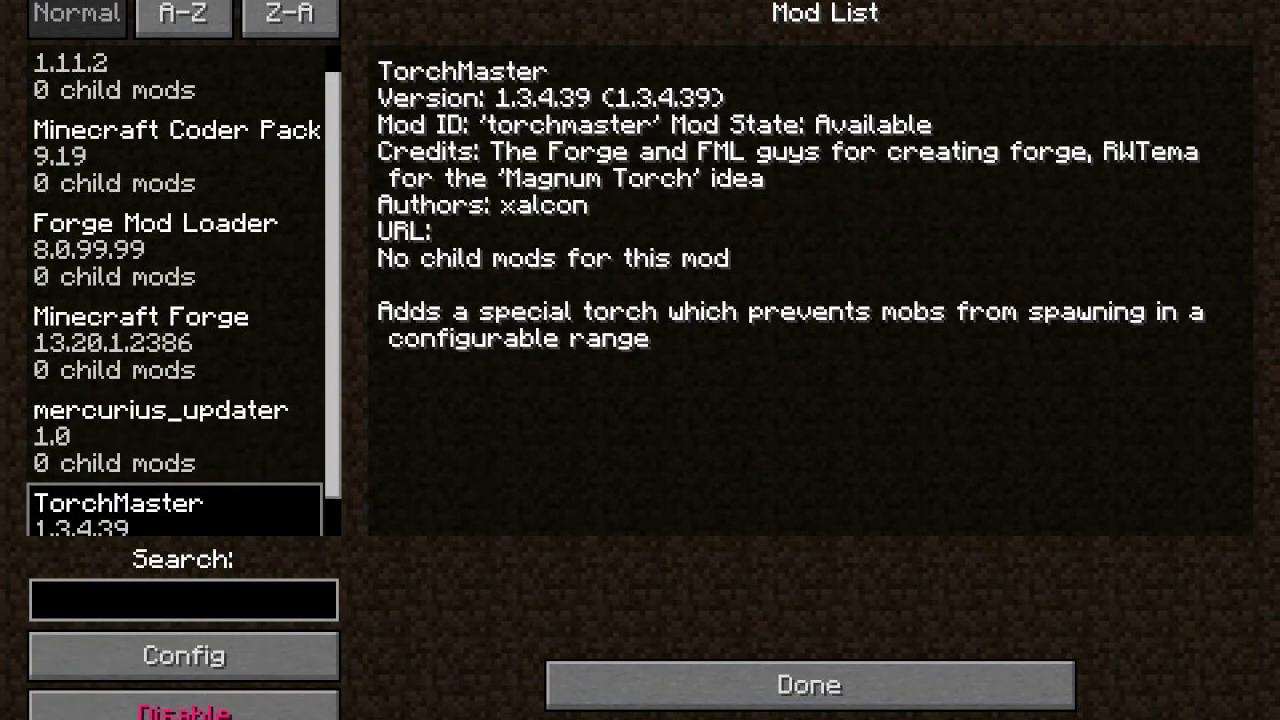
# Leave the mod list and quit Minecraft to the desktop
pyautogui.click(781, 679)
pyautogui.click(812, 555)
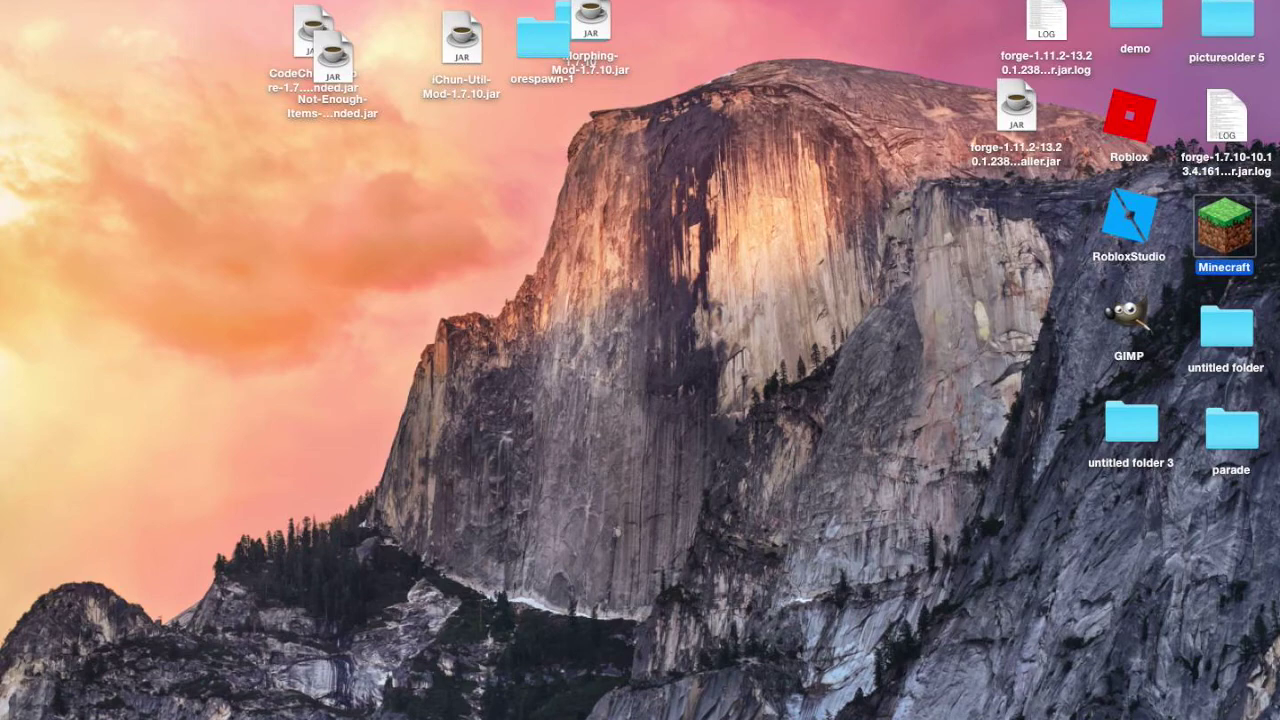
pyautogui.click(962, 0)
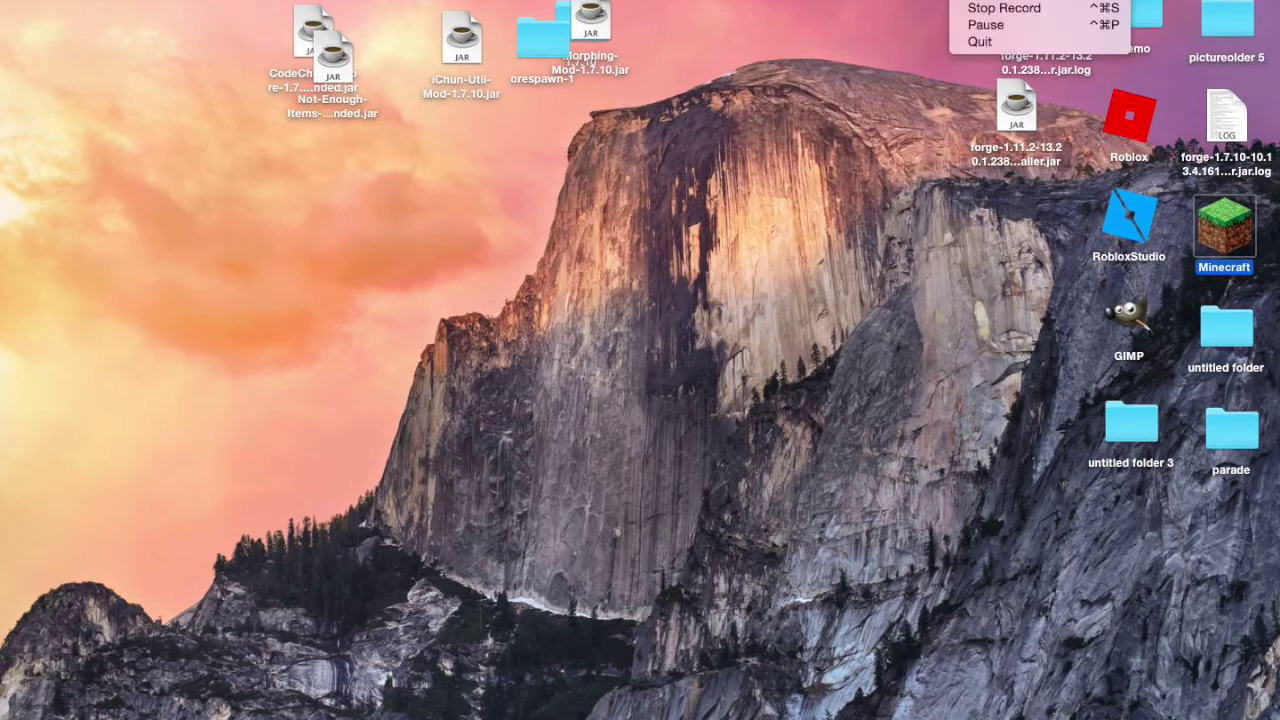